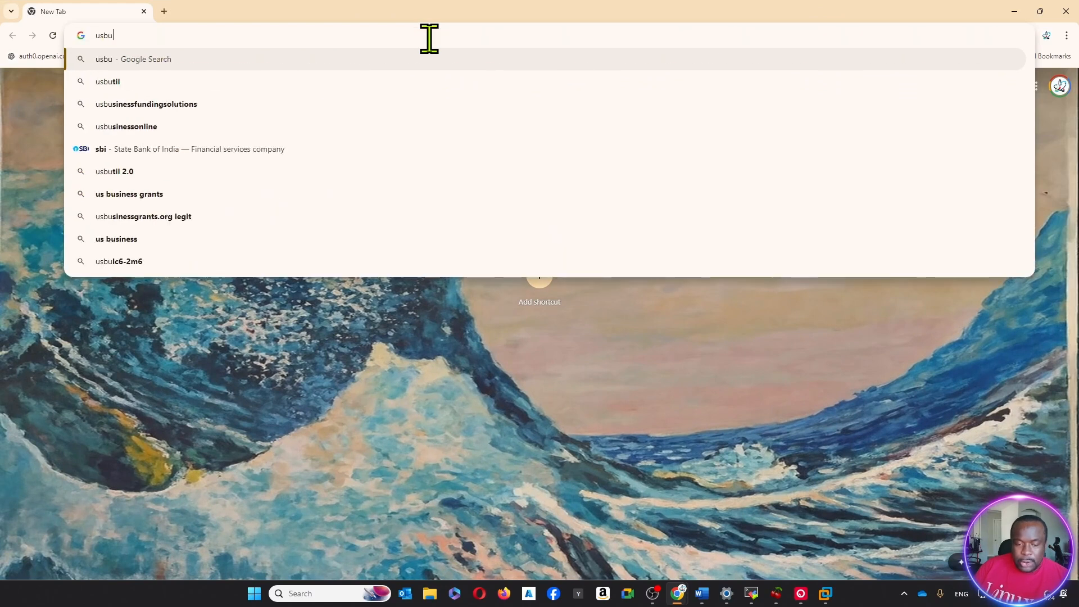
Step: Go to ubuntu.com and open the Ubuntu Desktop download page
key("BackSpace")
key("BackSpace")
key("BackSpace")
type("buntu.com")
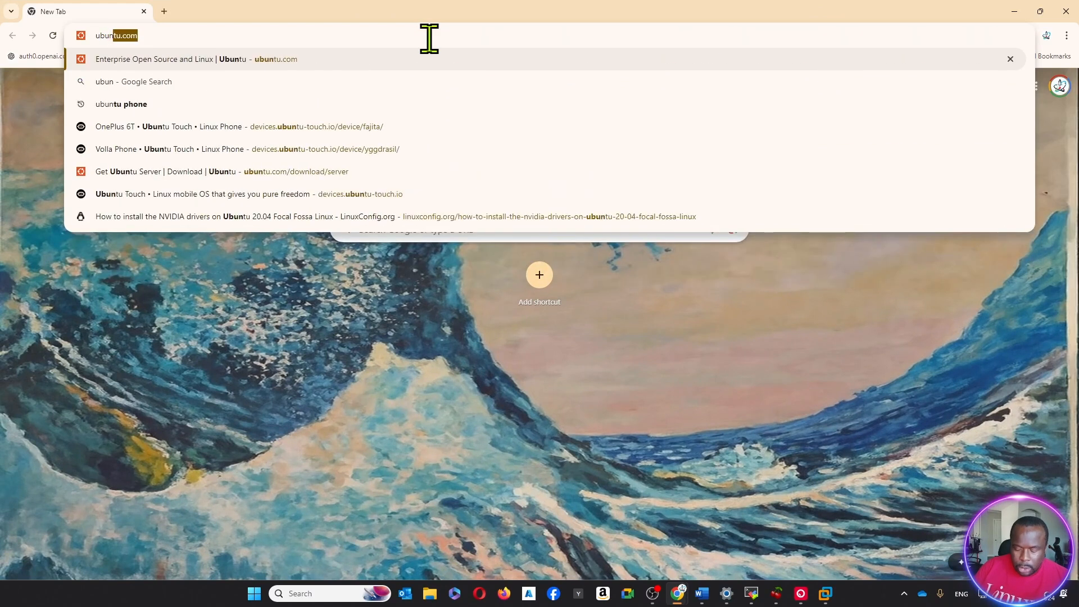
key("Return")
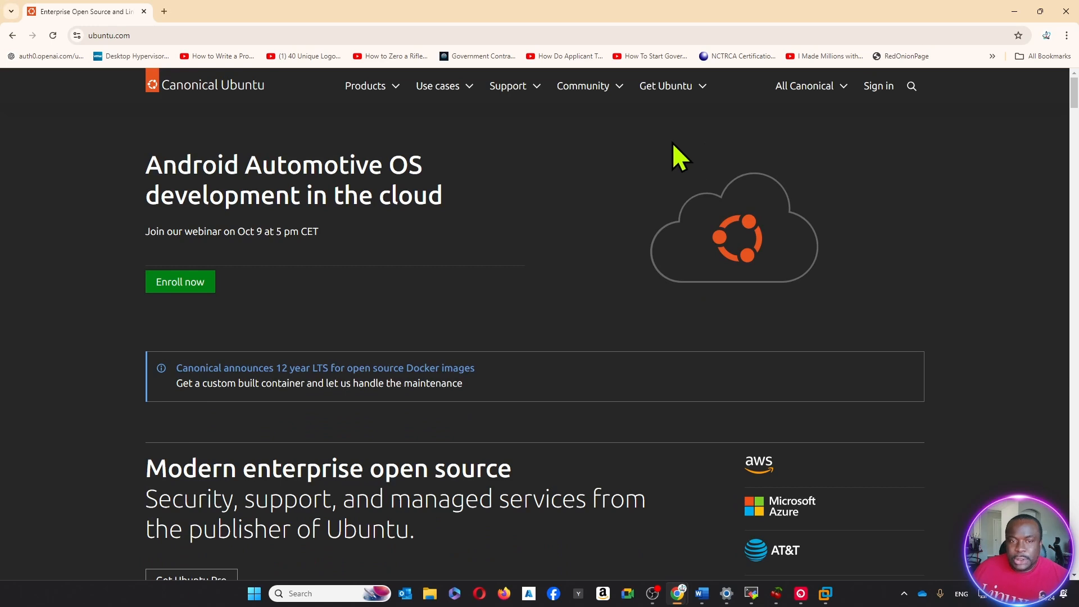
left_click(687, 97)
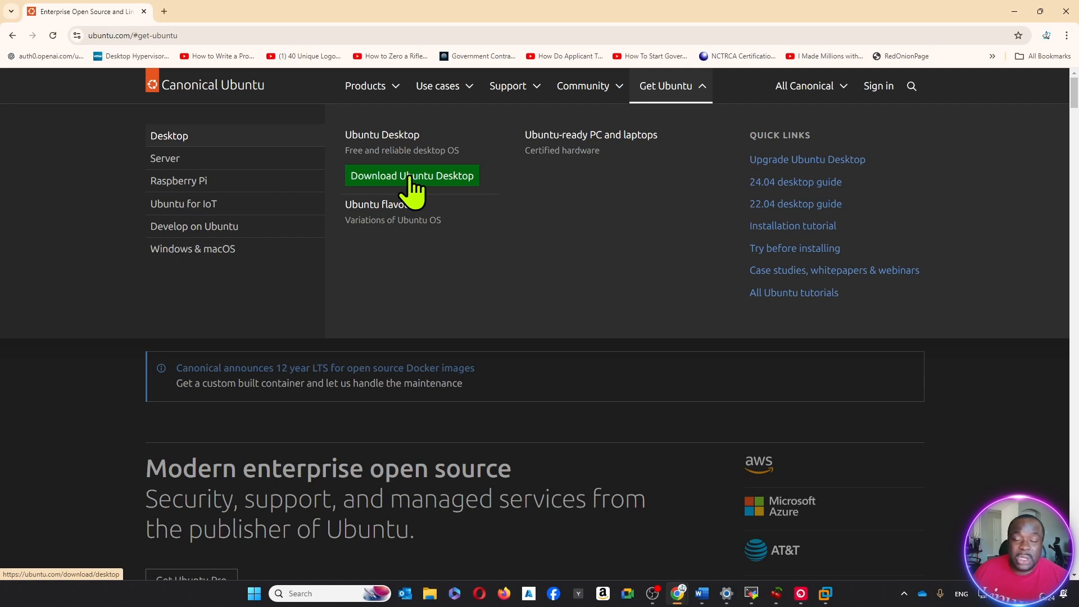
left_click(410, 179)
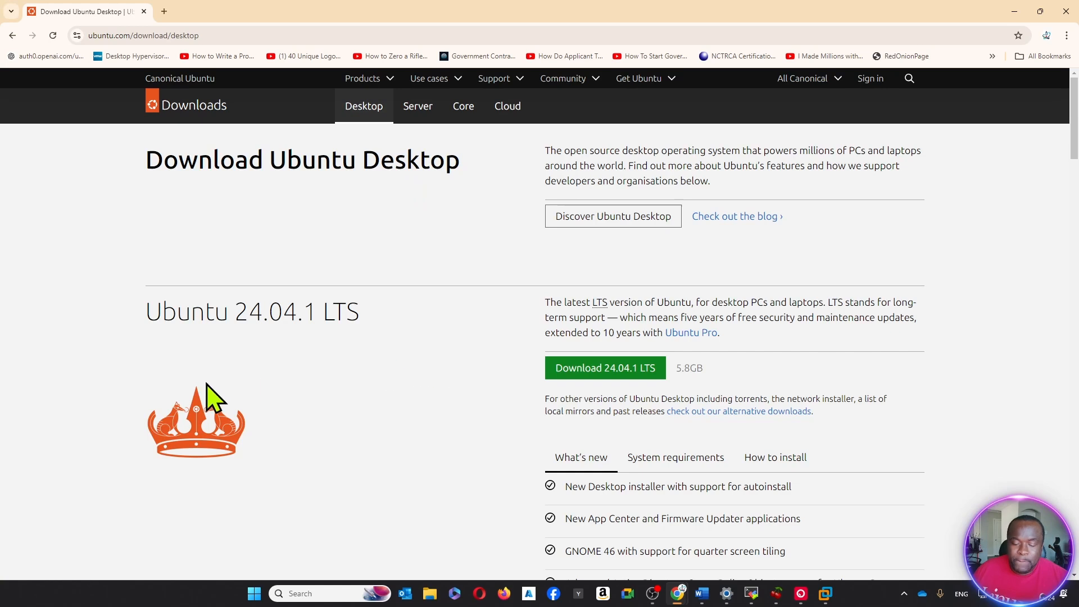
Step: Download the Ubuntu 24.04.1 LTS image, save it to the Desktop folder as ubuntu-24.04.1-desktop-amd64, and check the browser's downloads
double_click(252, 313)
left_click(294, 313)
left_click_drag(373, 330, 331, 313)
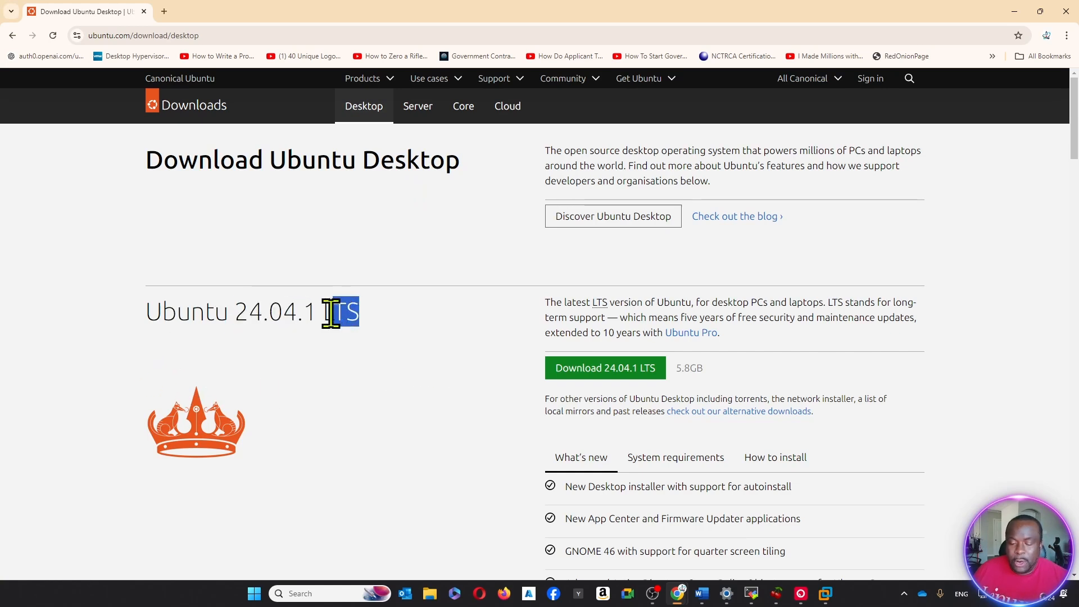
left_click(605, 369)
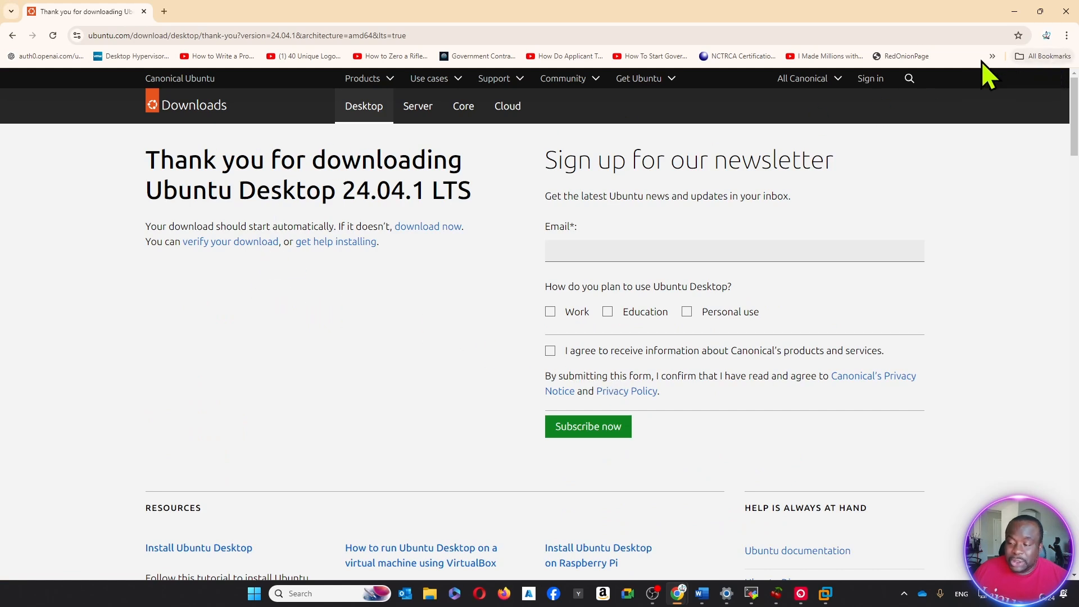
left_click(400, 226)
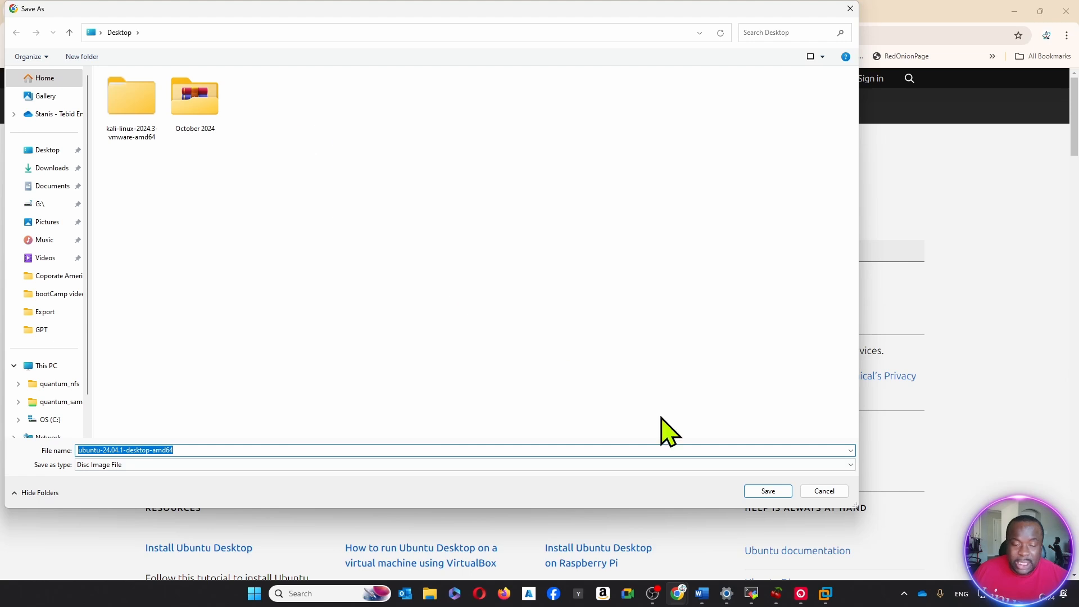
left_click(785, 493)
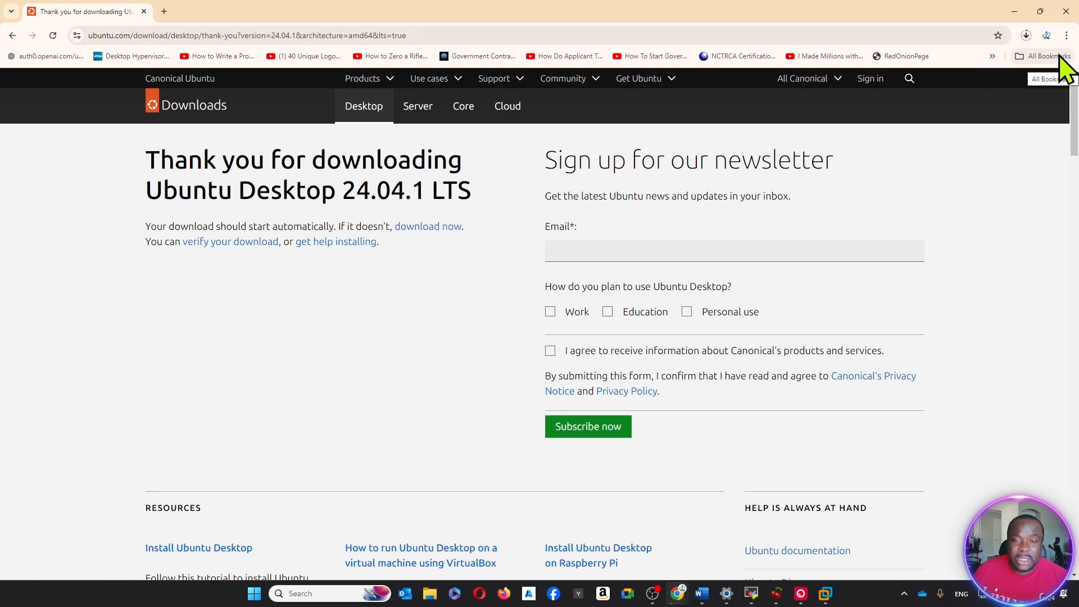
left_click(1026, 36)
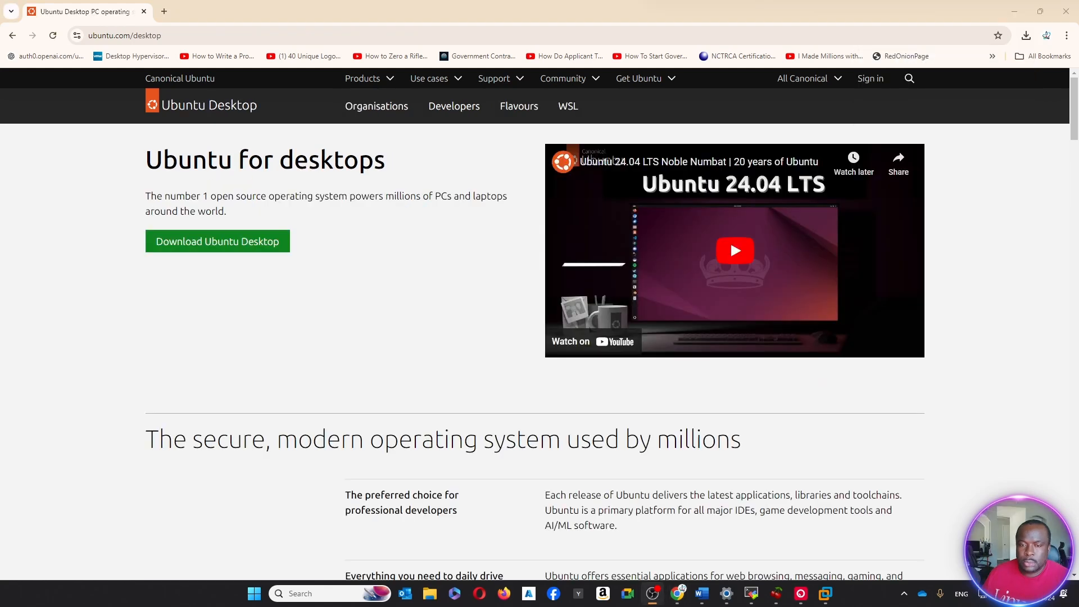
left_click(1026, 35)
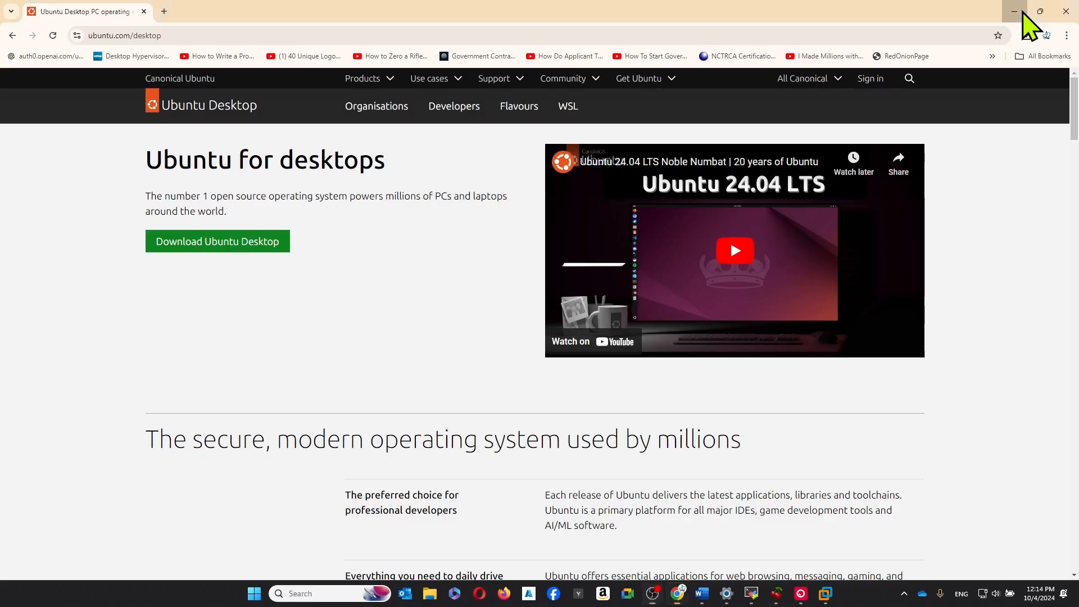
Step: Switch to VMware Workstation and start a new virtual machine with the Typical (recommended) configuration
left_click(1006, 7)
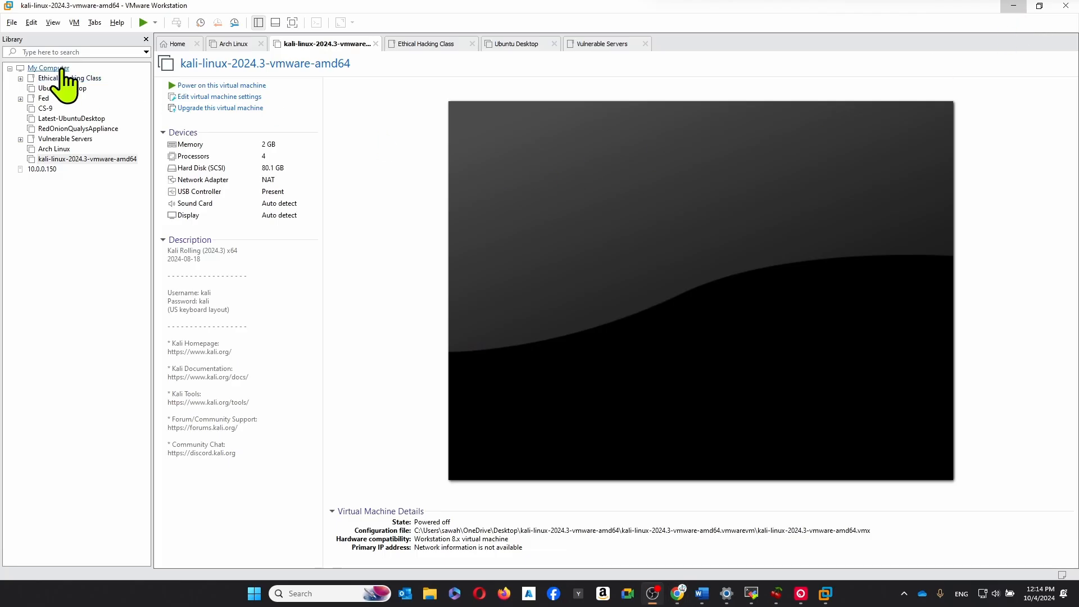
left_click(13, 24)
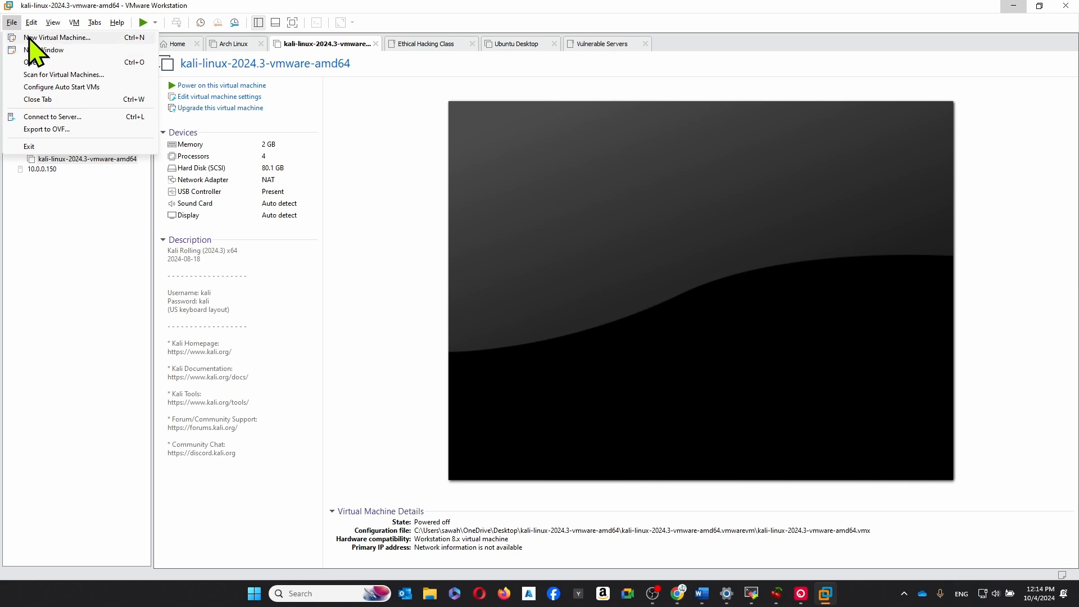
left_click(31, 38)
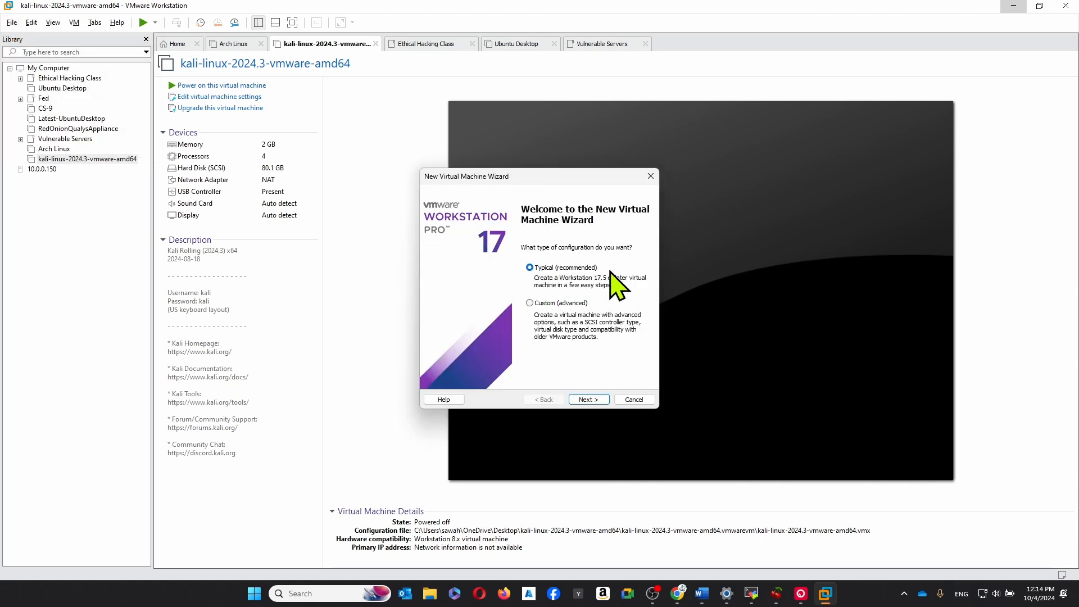
left_click(591, 401)
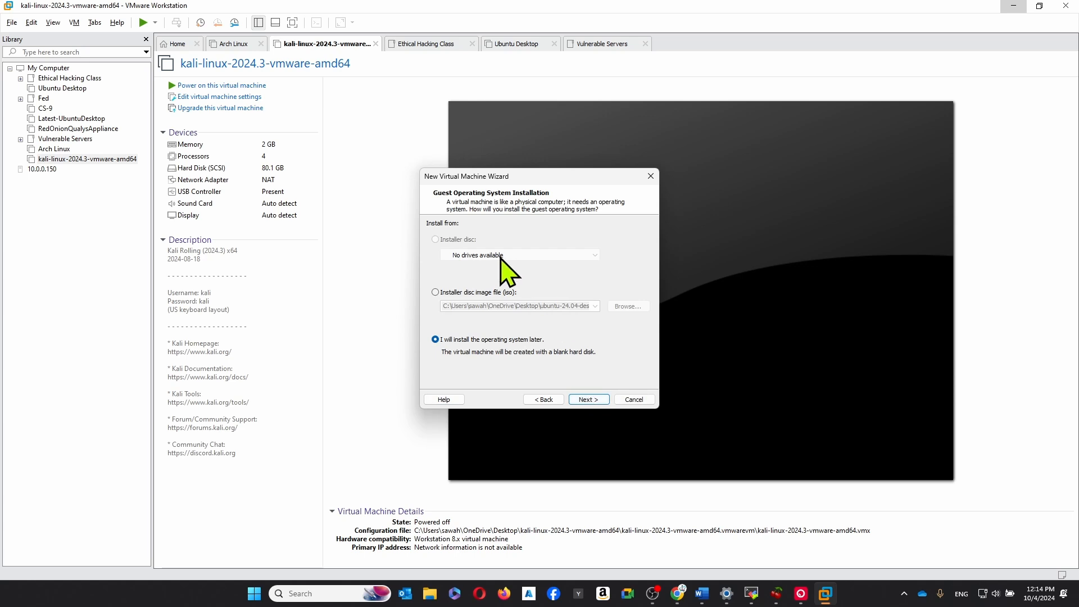
Step: Choose the ubuntu-24.04.1-desktop-amd64 ISO from the Desktop folder as the guest system's installer disc image
left_click(443, 293)
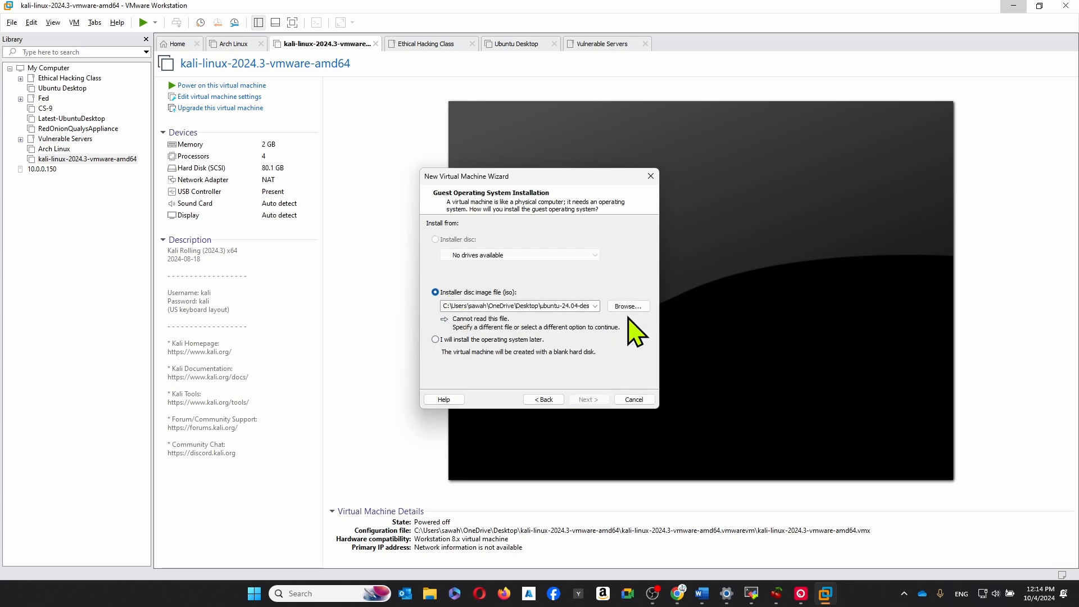
left_click(628, 307)
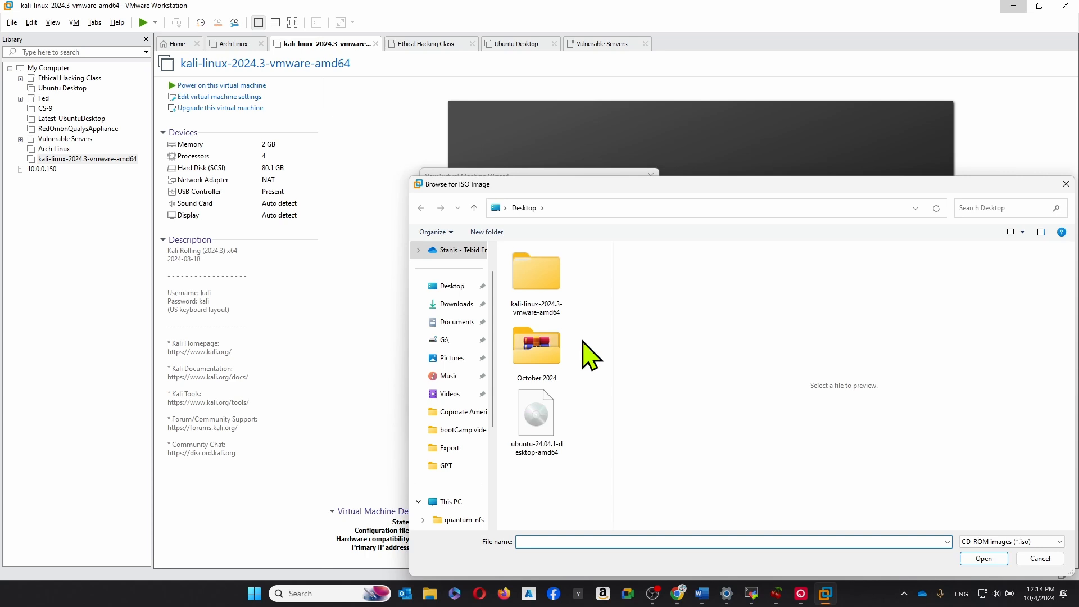
double_click(542, 433)
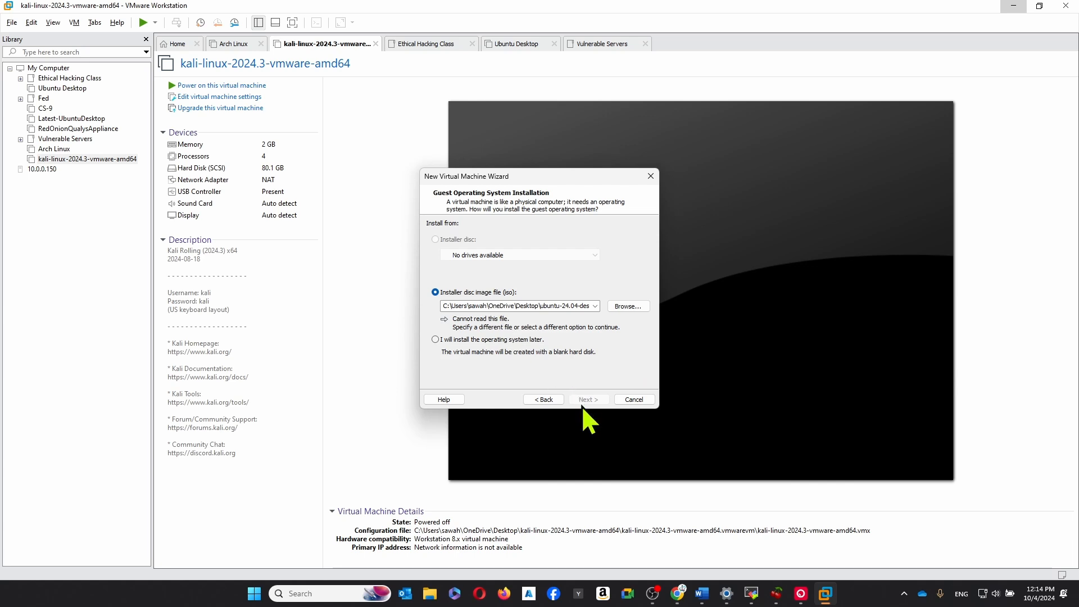
left_click(588, 400)
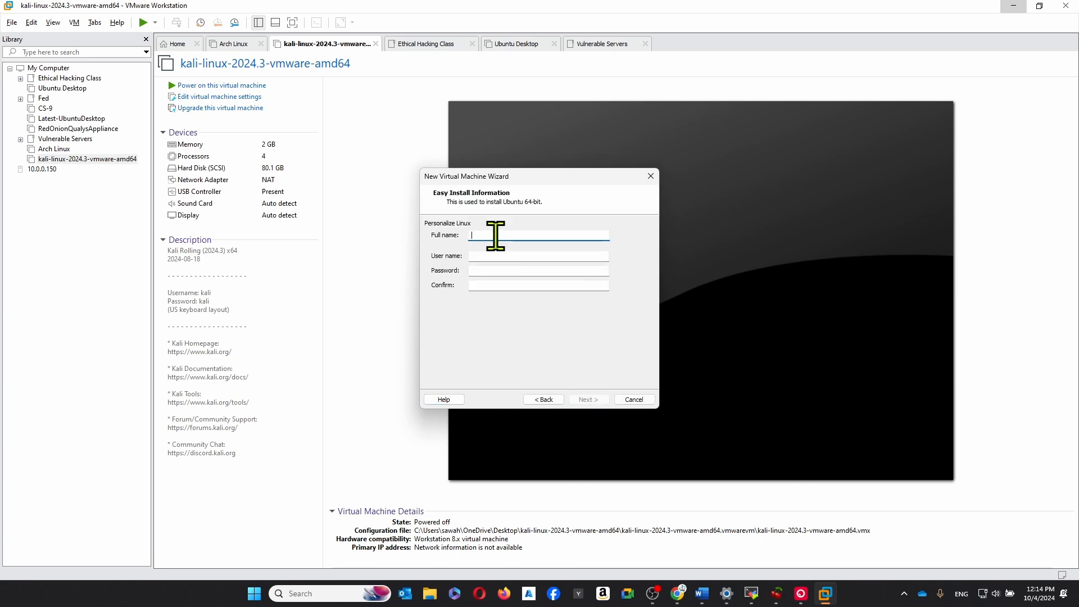
Step: Fill in the Easy Install information with the full name, user name, password and password confirmation
type("Stanislas")
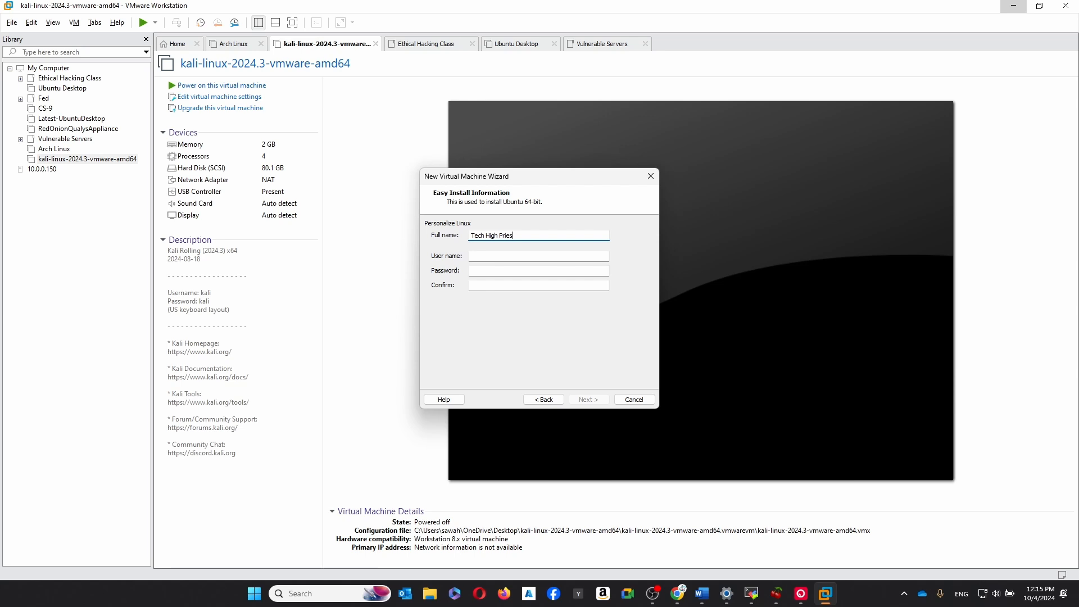
key("Tab")
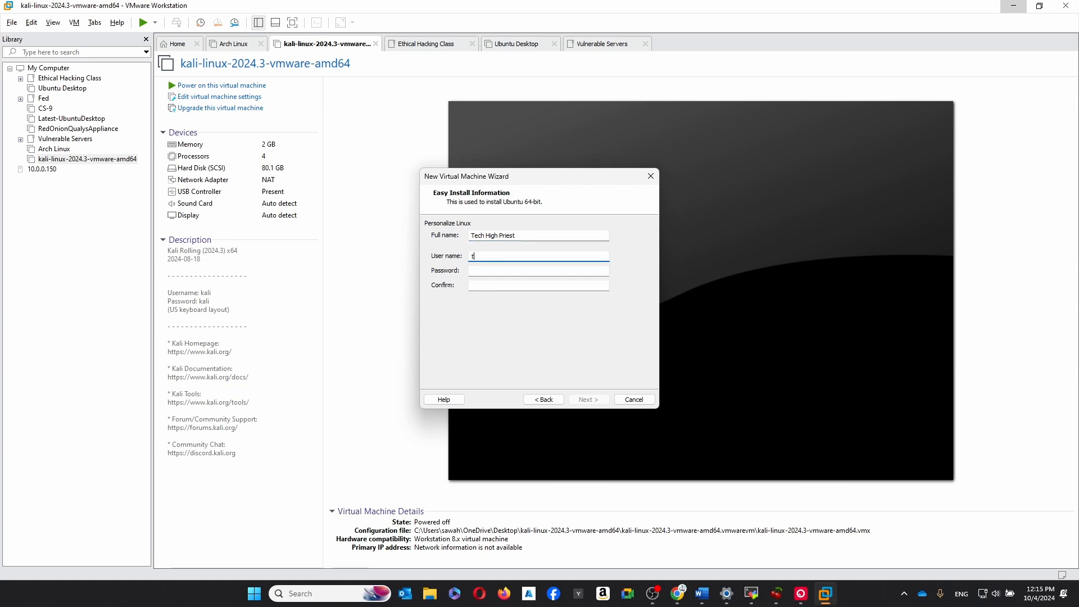
key("Tab")
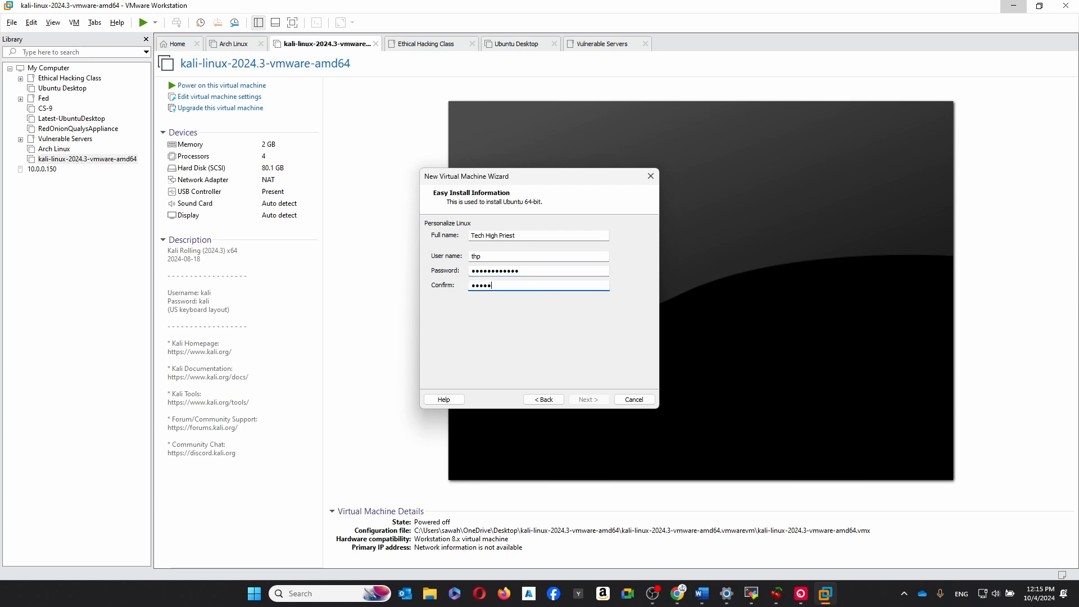
type("*")
left_click(588, 399)
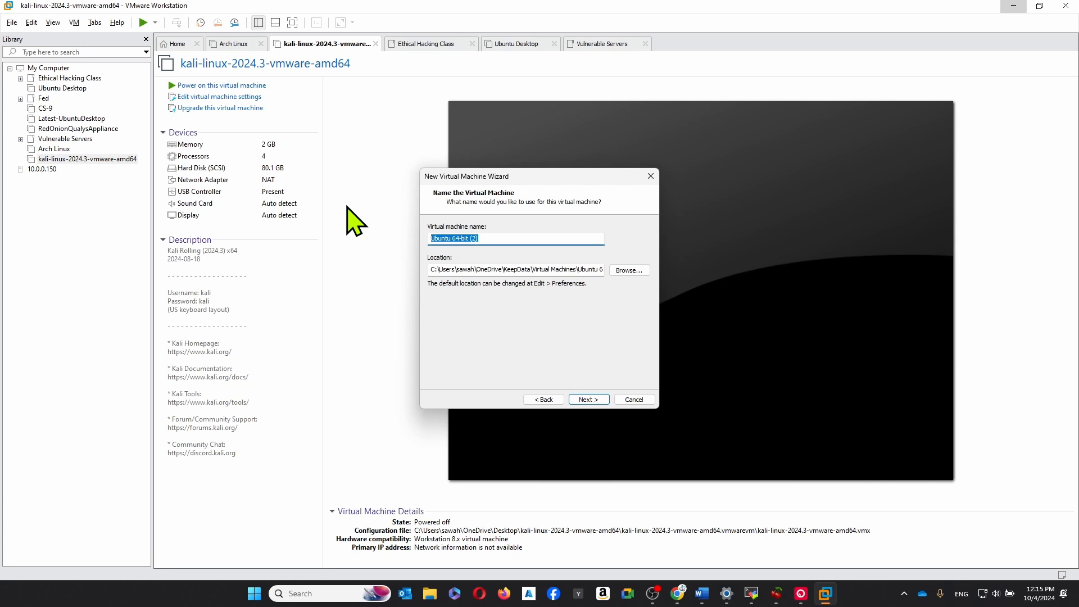
Step: Name the virtual machine THP Ubuntu Desktop and set its location to the Virtual Machines folder
type("THP Ubuntu Desktop")
key("ctrl+a")
left_click_drag(574, 270, 611, 272)
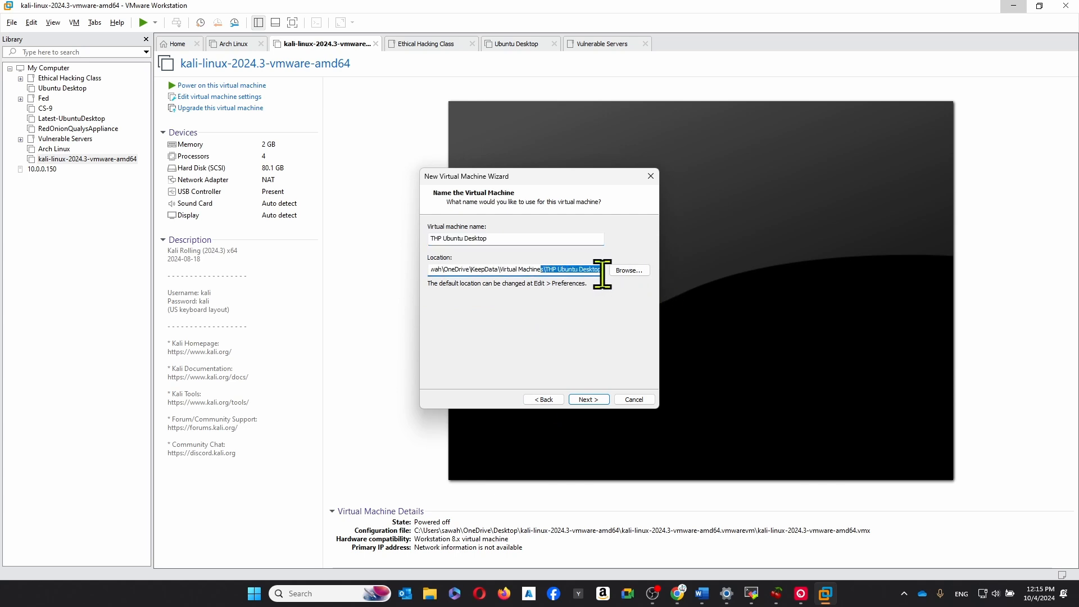
left_click(629, 270)
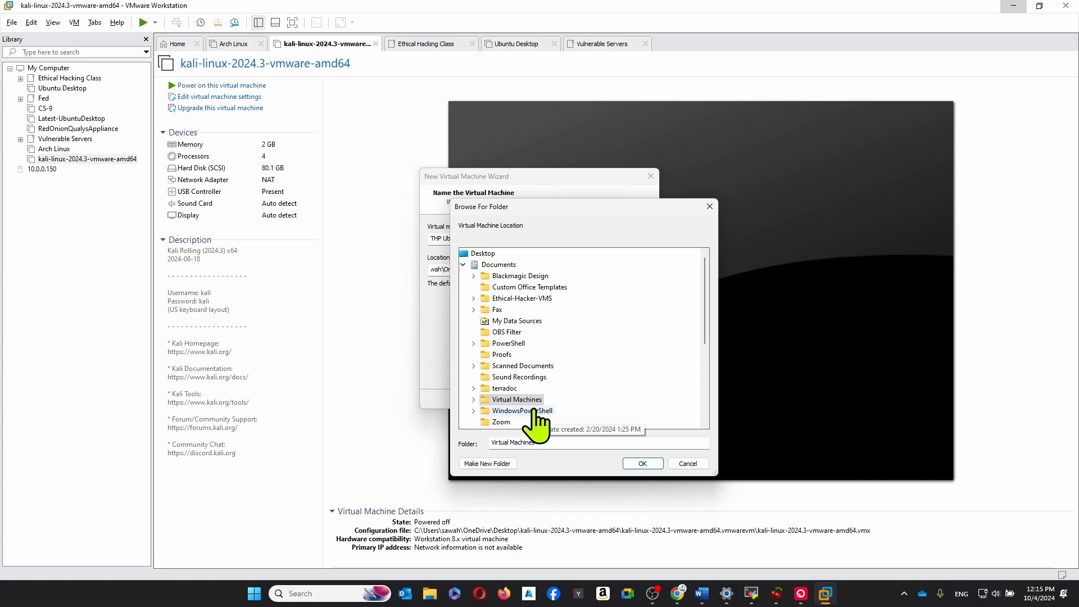
double_click(509, 401)
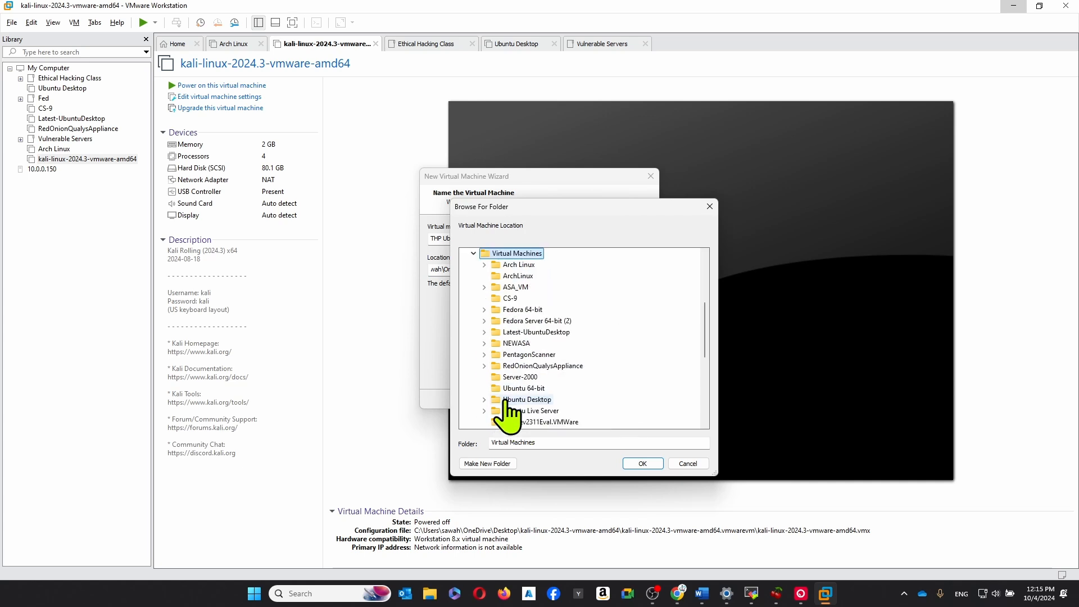
left_click(643, 463)
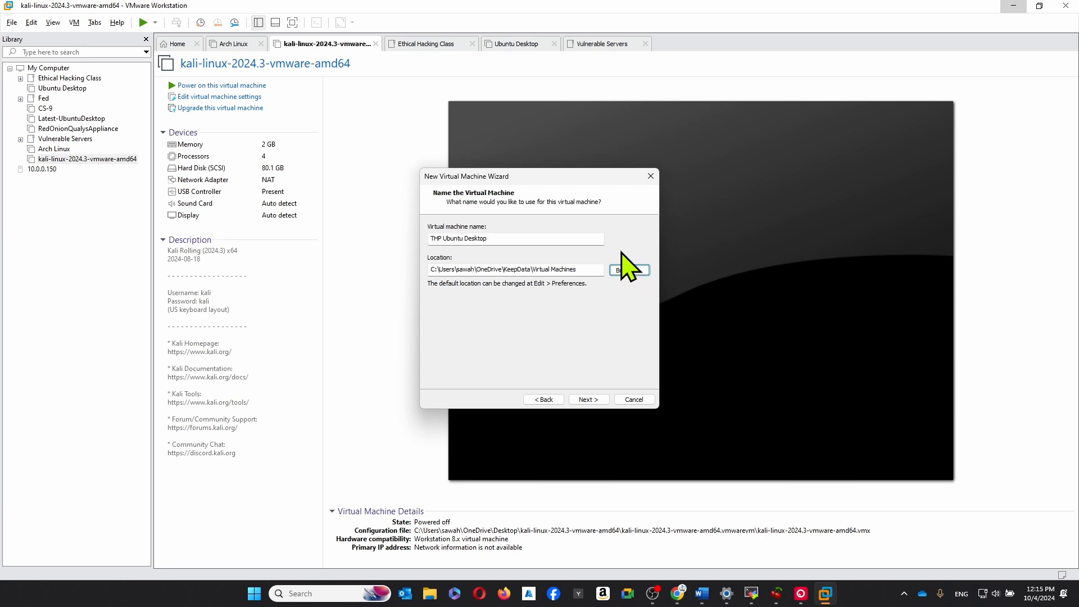
left_click(595, 398)
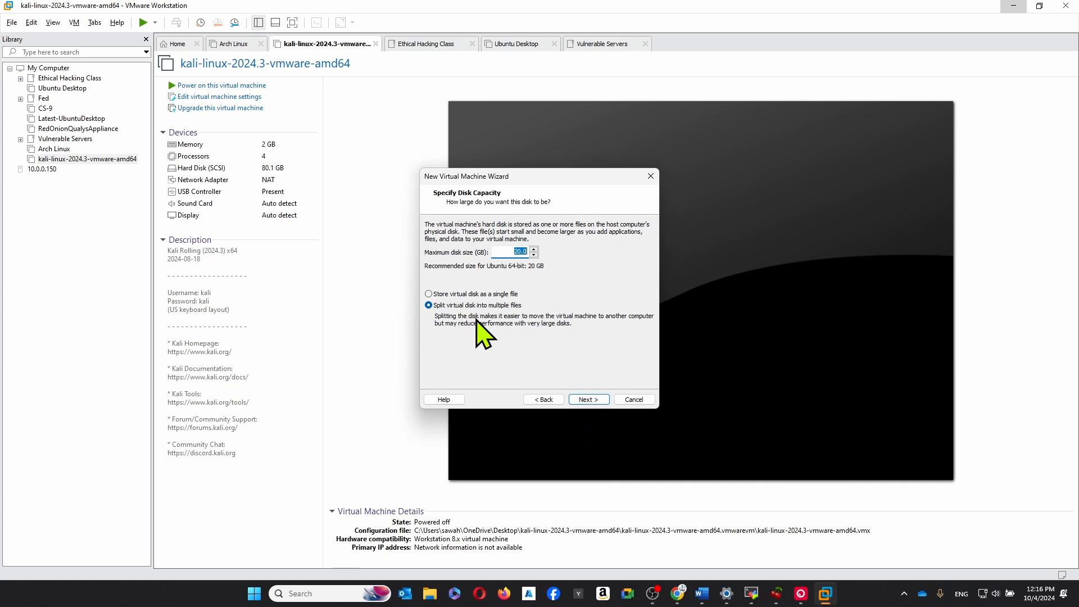
Step: Accept the 20 GB disk split into multiple files and create the virtual machine with power-on after creation enabled
left_click(588, 401)
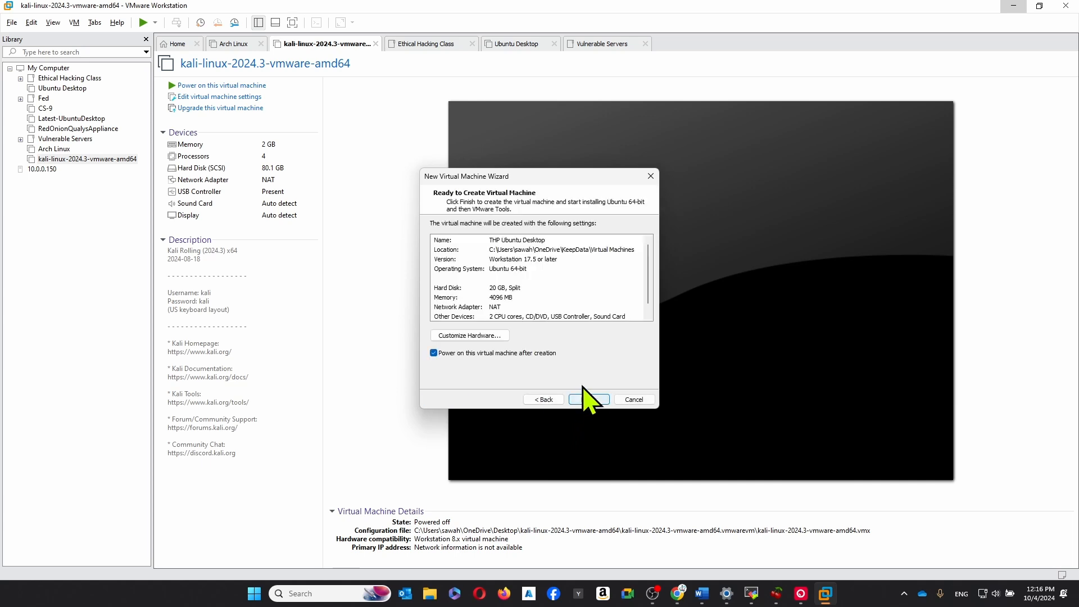
left_click(523, 274)
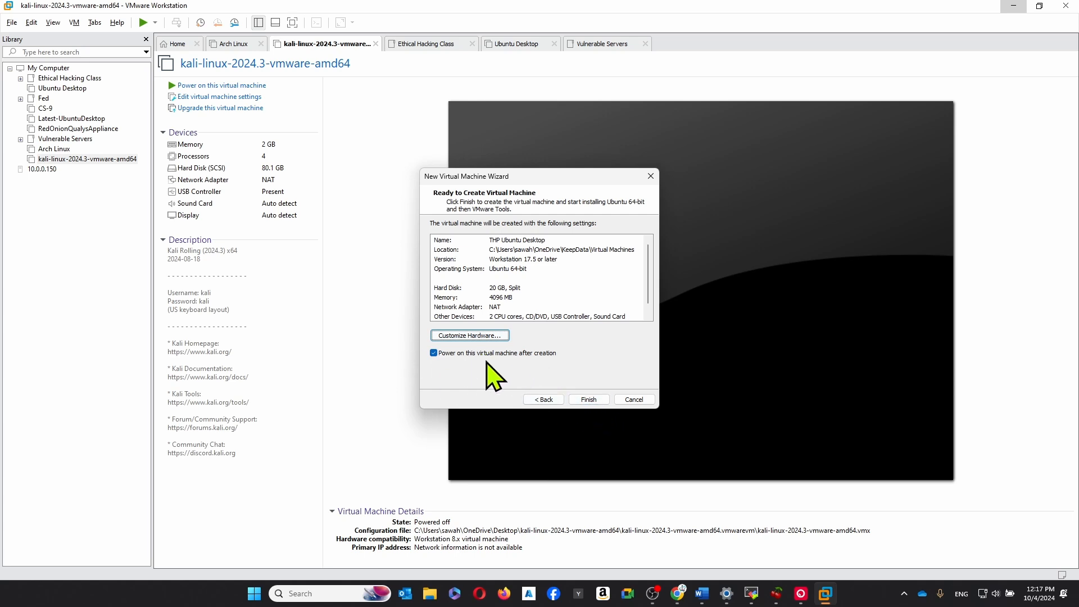
left_click(588, 399)
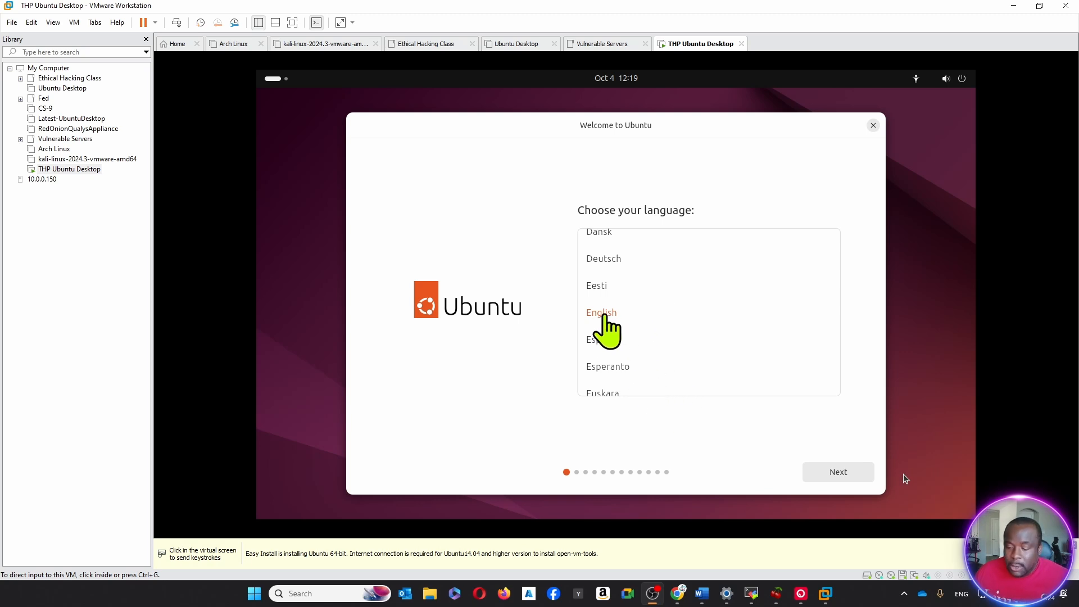
Step: Accept English as the installer language, leave the accessibility options unset, and accept the English (US) keyboard layout
left_click(848, 472)
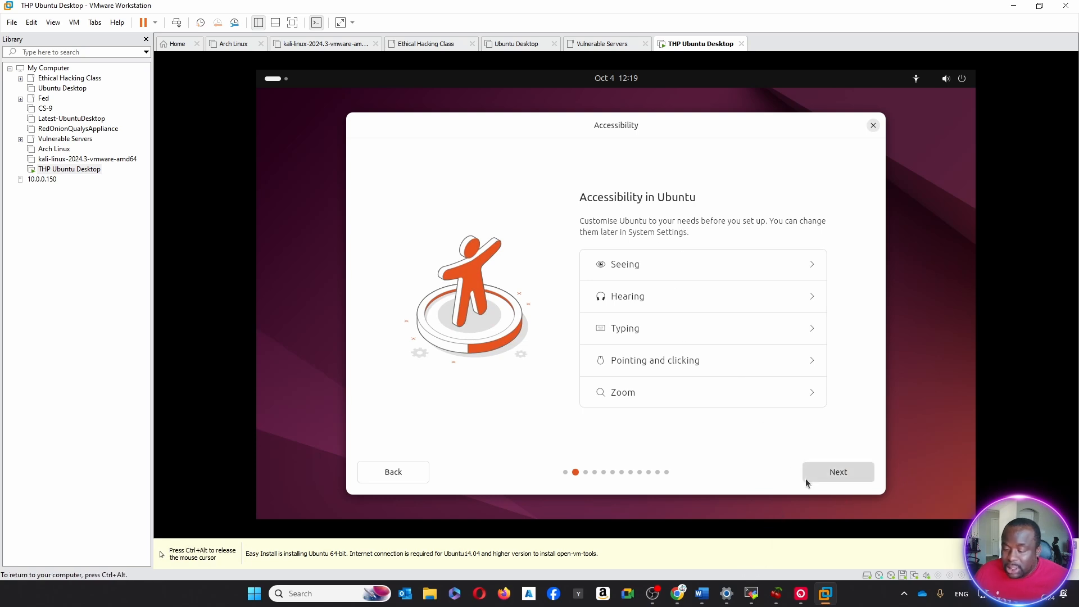
left_click(844, 474)
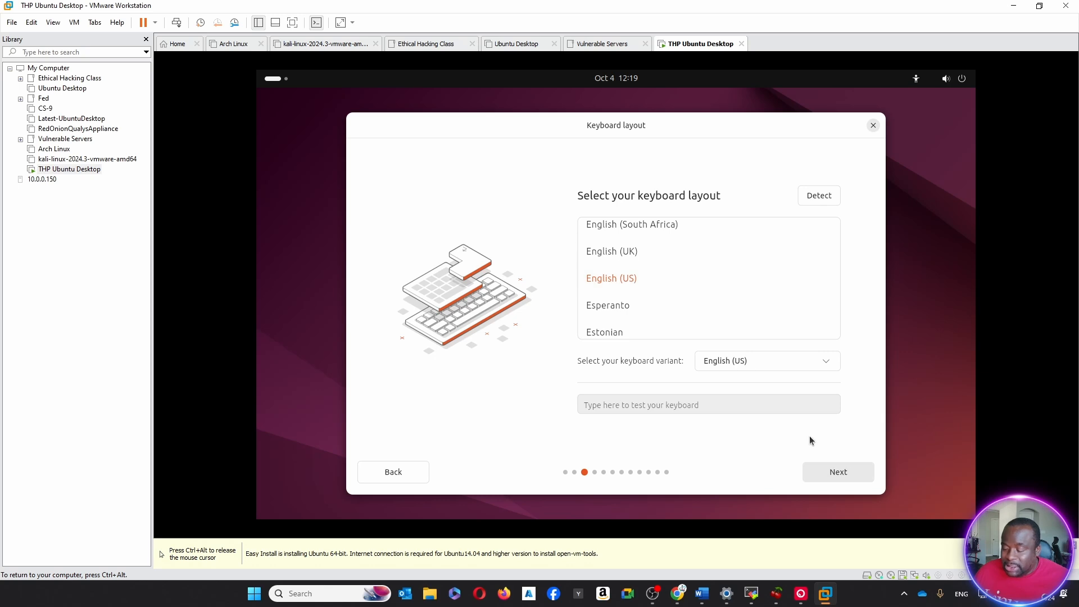
left_click(850, 472)
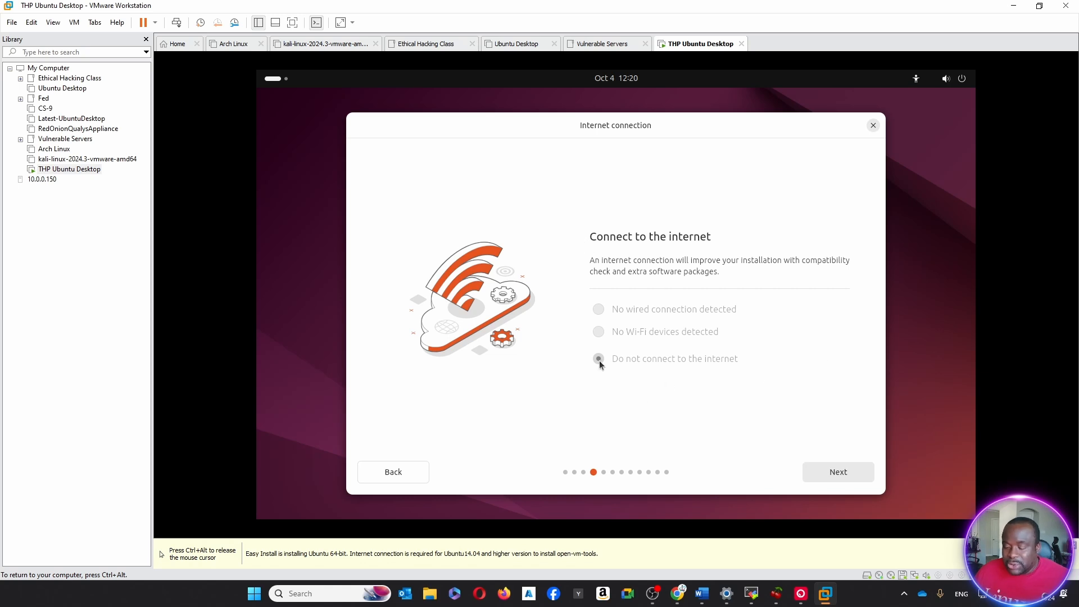
Step: Continue without connecting to the internet and choose Install Ubuntu
left_click(861, 474)
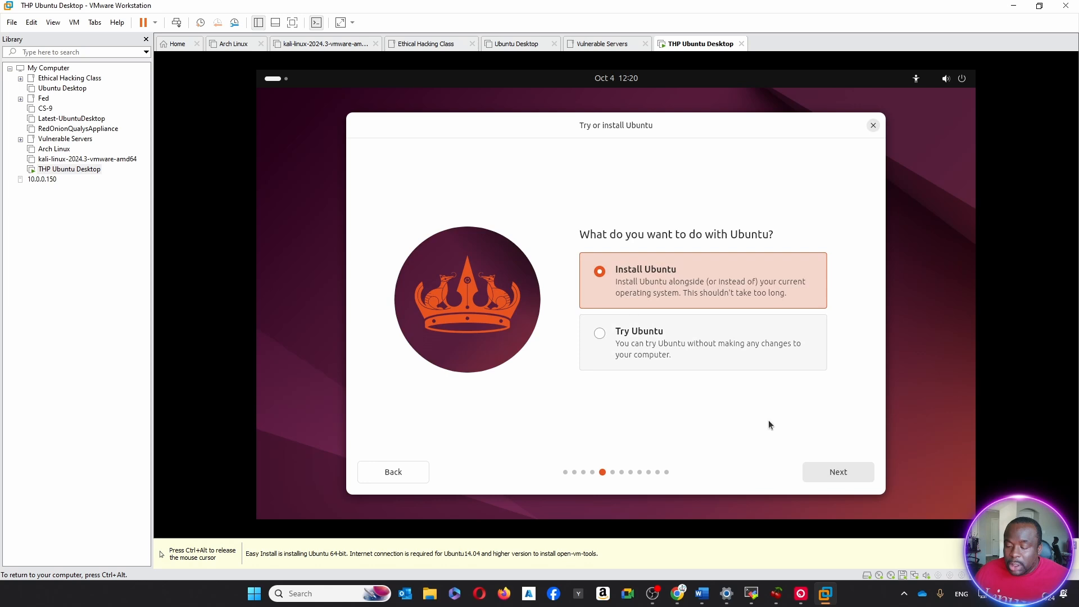
left_click(845, 474)
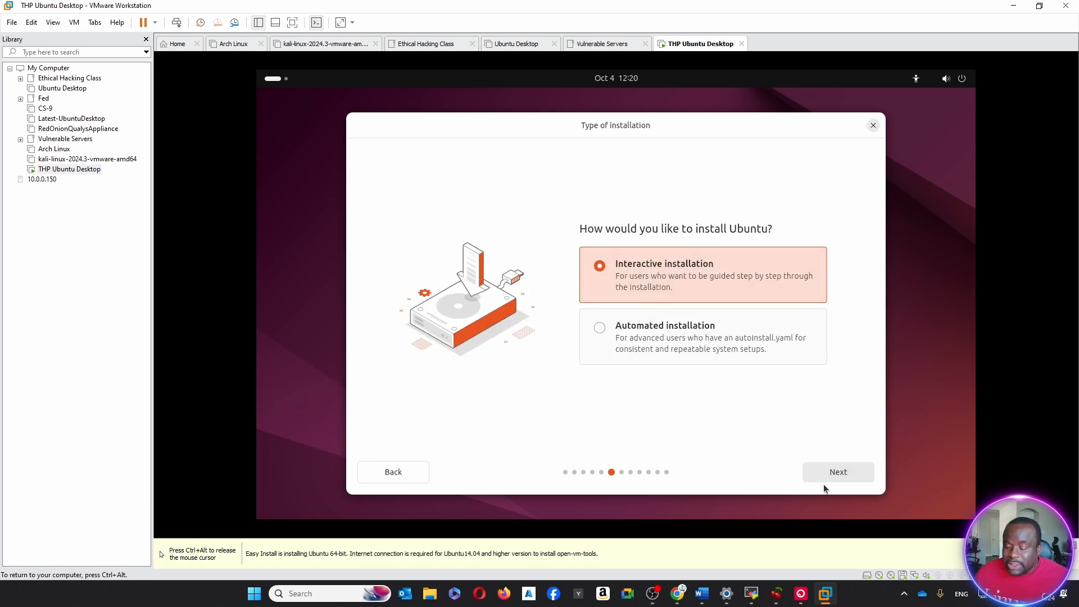
Step: Choose interactive installation with the default app selection, no proprietary software, and erasing the disk to install Ubuntu
left_click(838, 474)
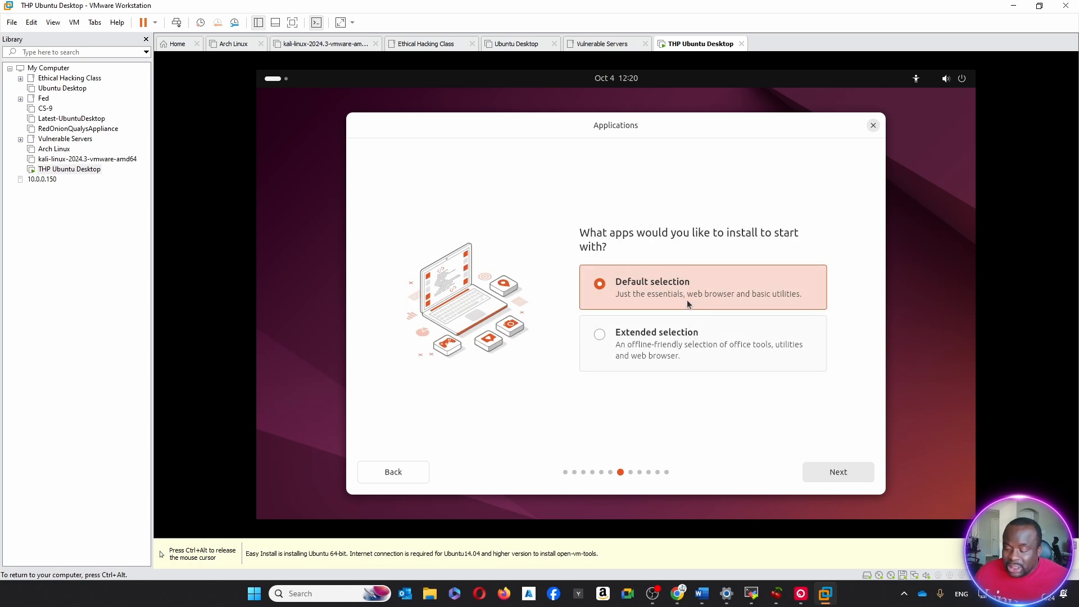
left_click(851, 479)
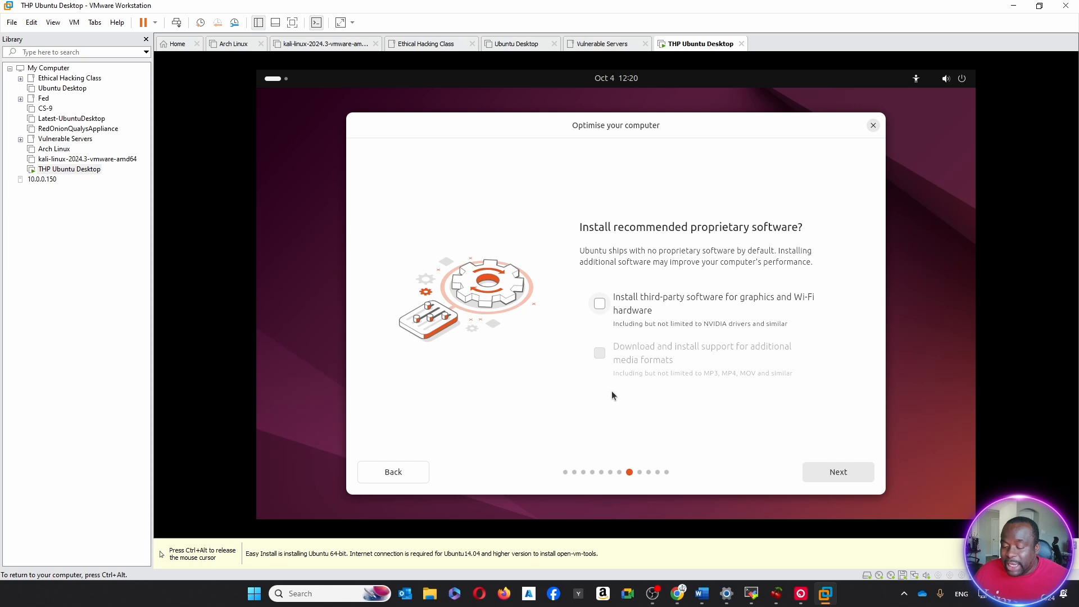
left_click(844, 473)
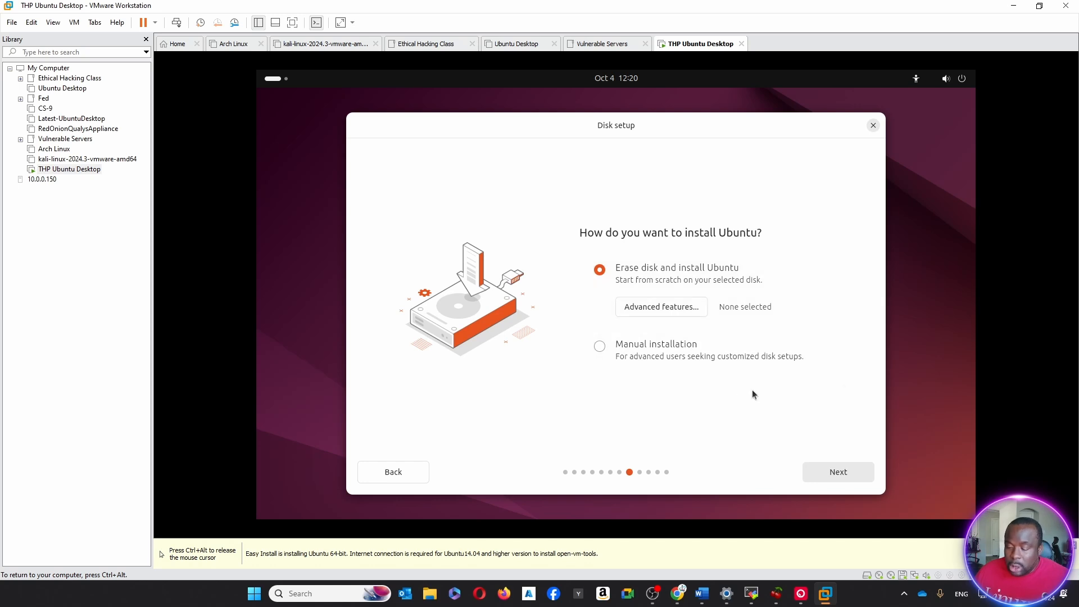
left_click(847, 473)
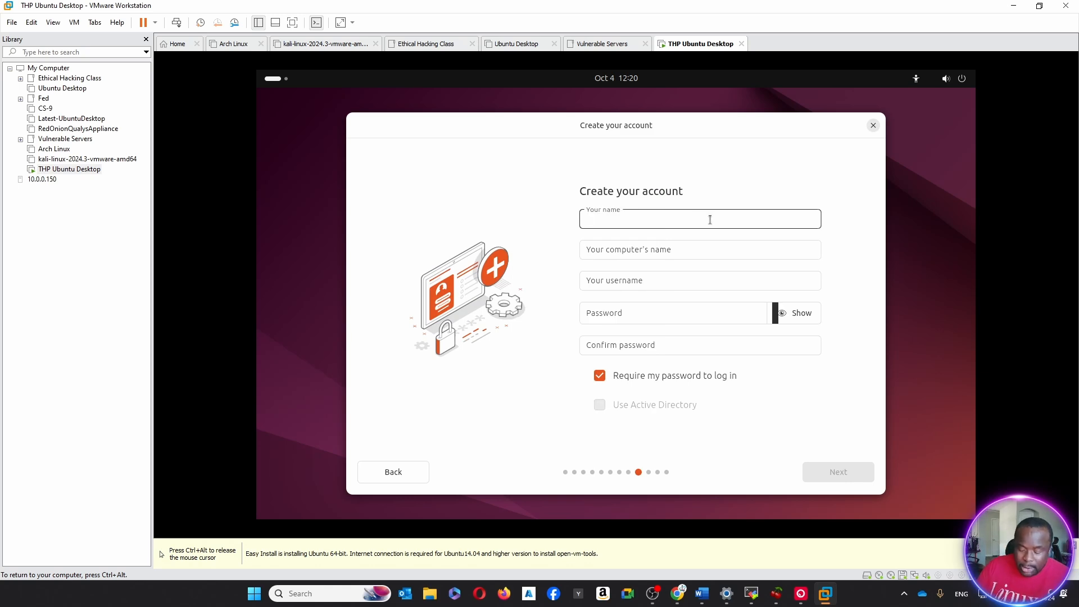
Step: Enter Tech High Priest as the name for the new Ubuntu account
type("Teh")
key("BackSpace")
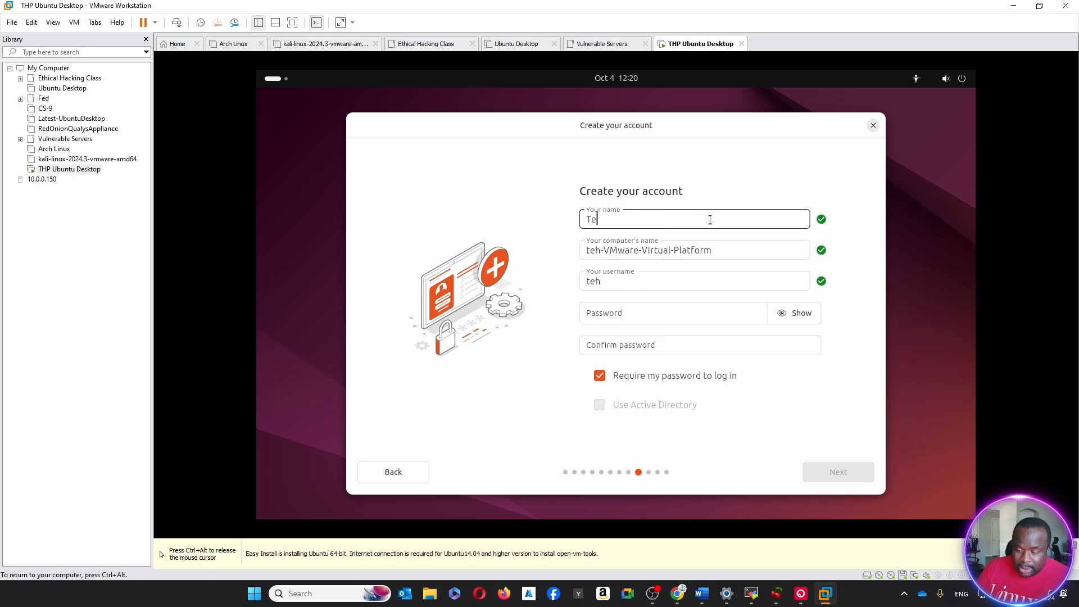
type("ch High")
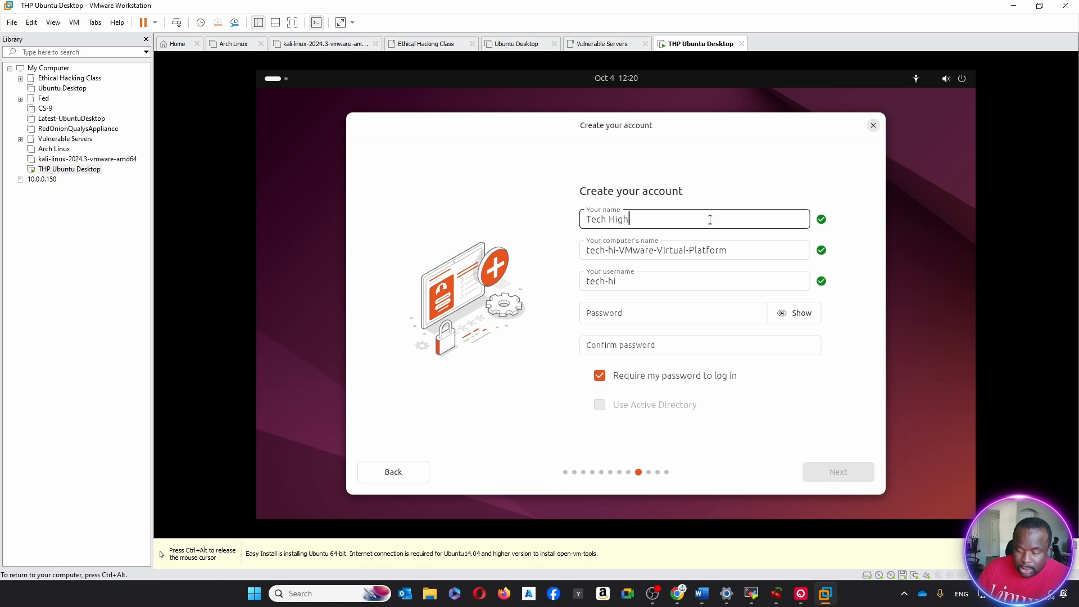
type(" Prires")
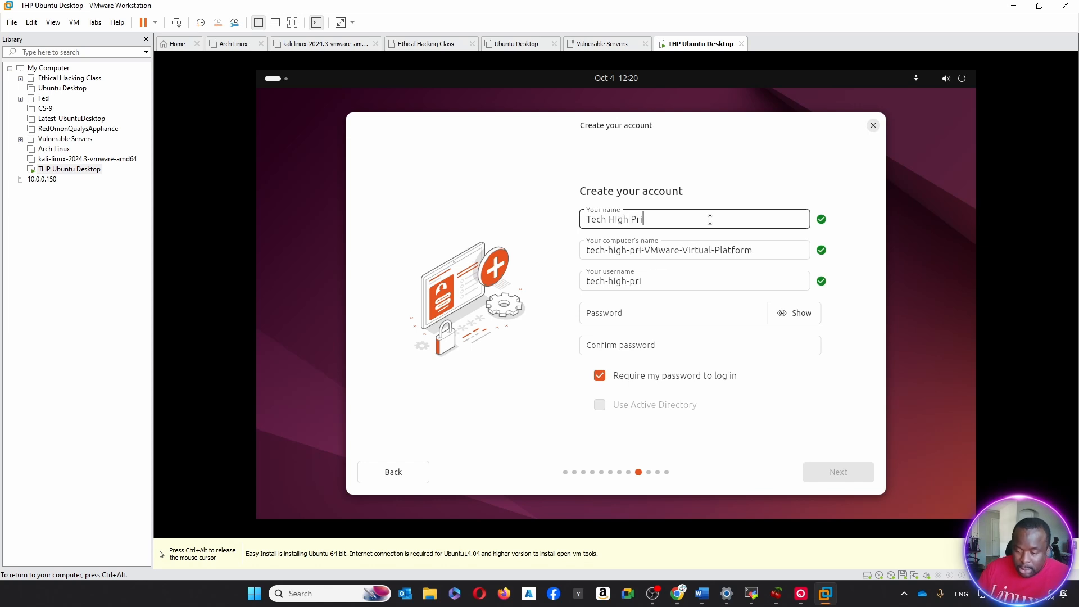
key("BackSpace")
key("BackSpace")
key("BackSpace")
key("BackSpace")
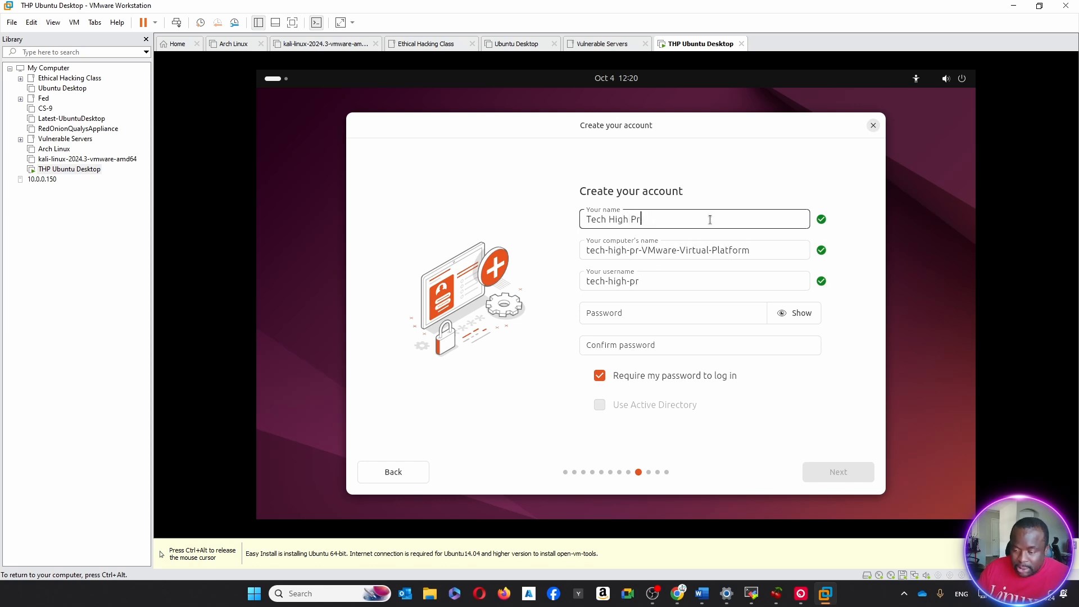
type("iest")
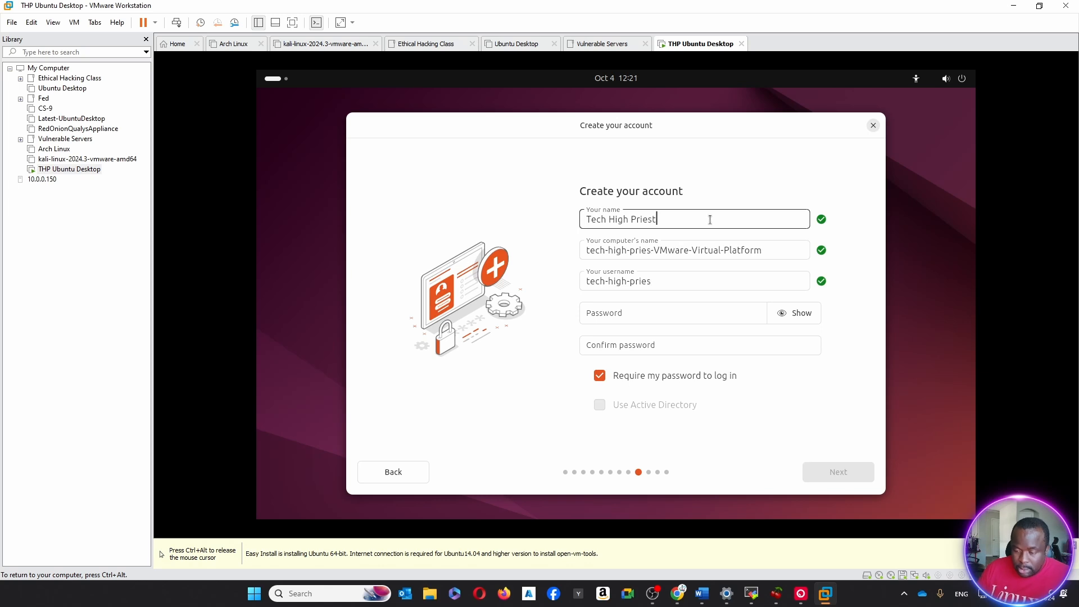
Step: Replace the suggested computer name with THP-U-Desktop
left_click(704, 251)
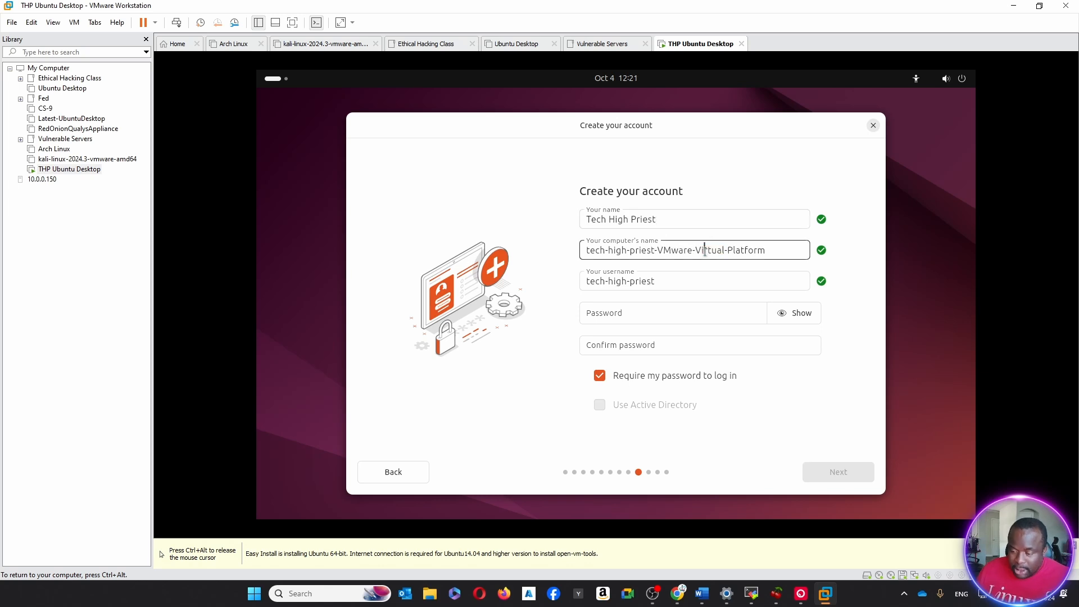
triple_click(705, 251)
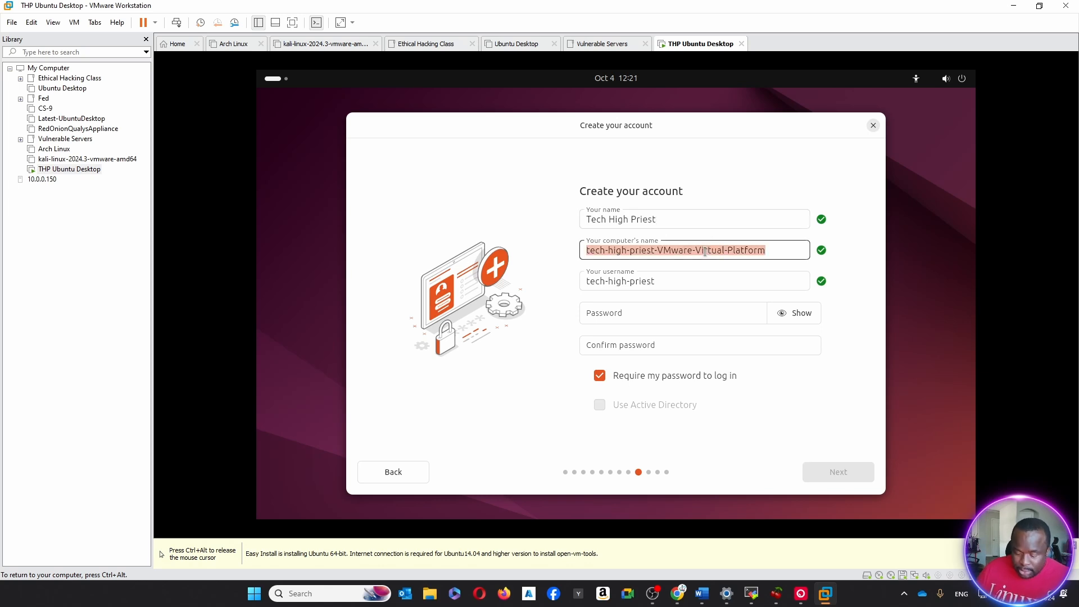
key("BackSpace")
type("THP-")
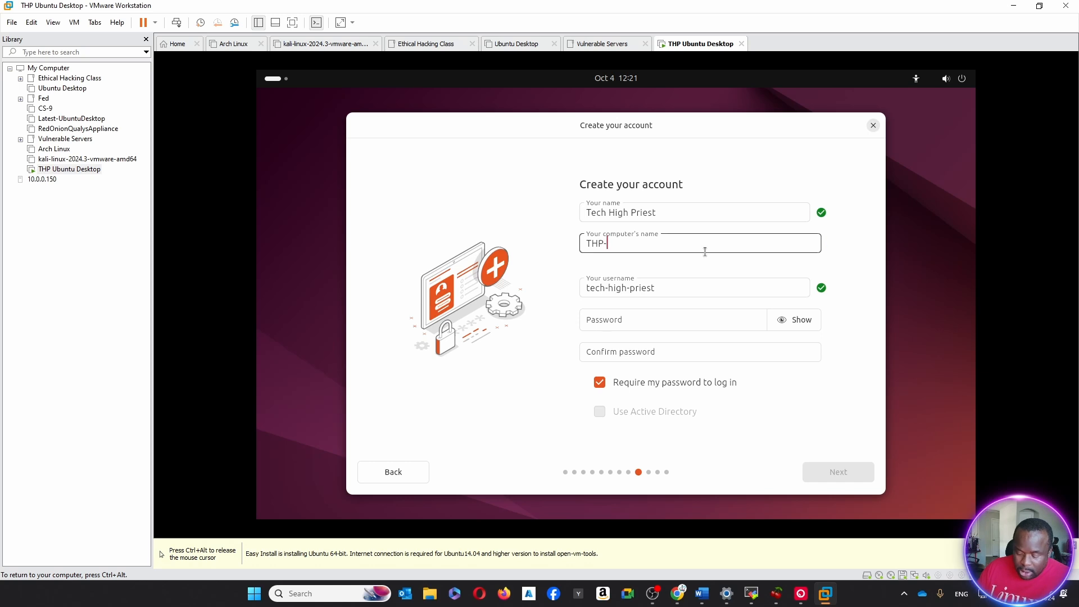
type("UBUN")
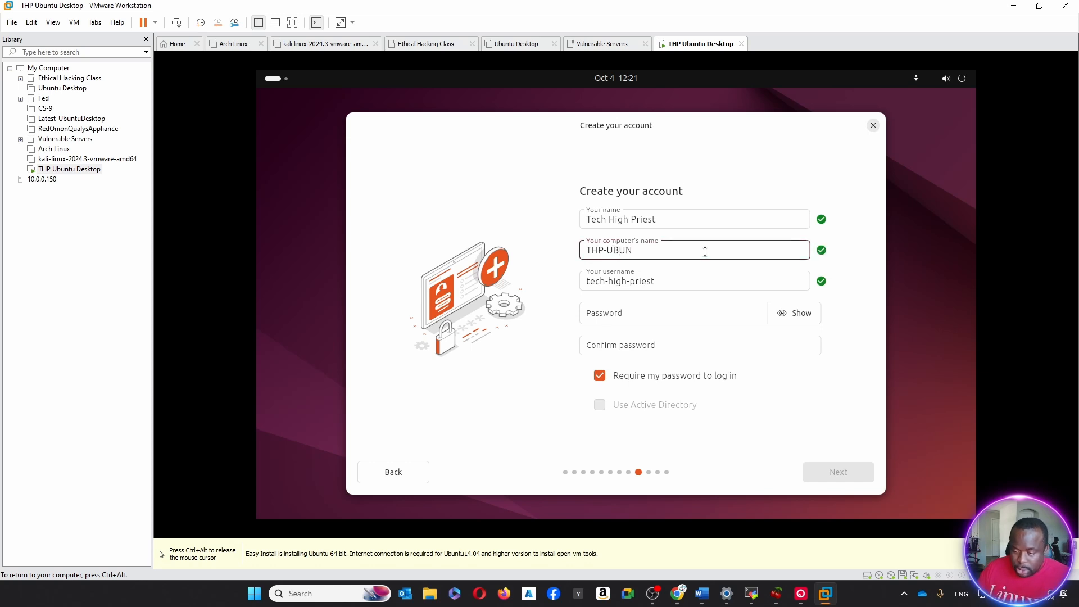
key("BackSpace")
key("BackSpace")
key("BackSpace")
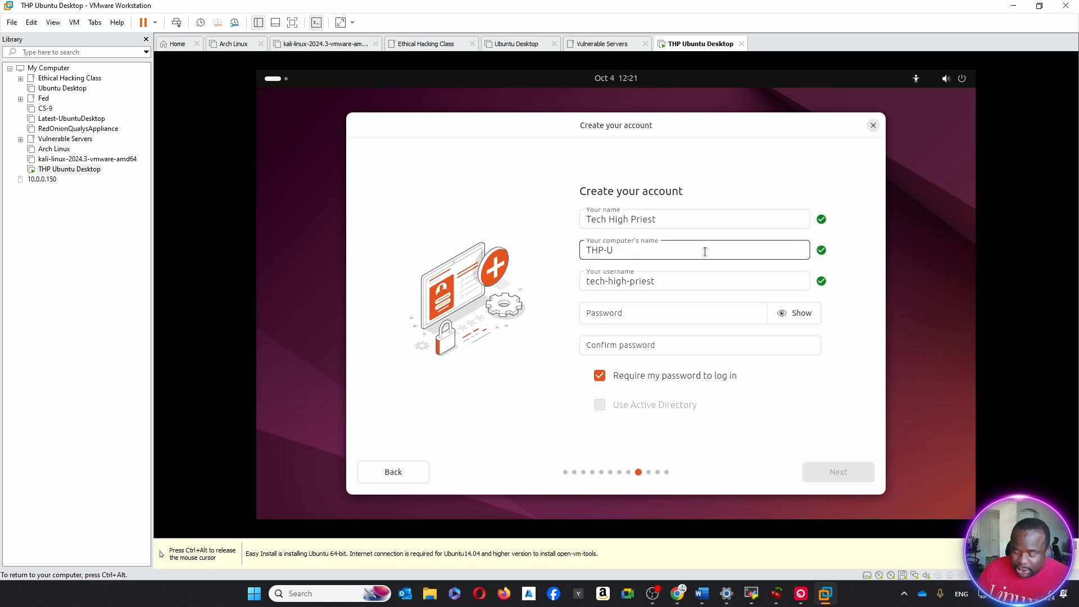
type("-Deskt")
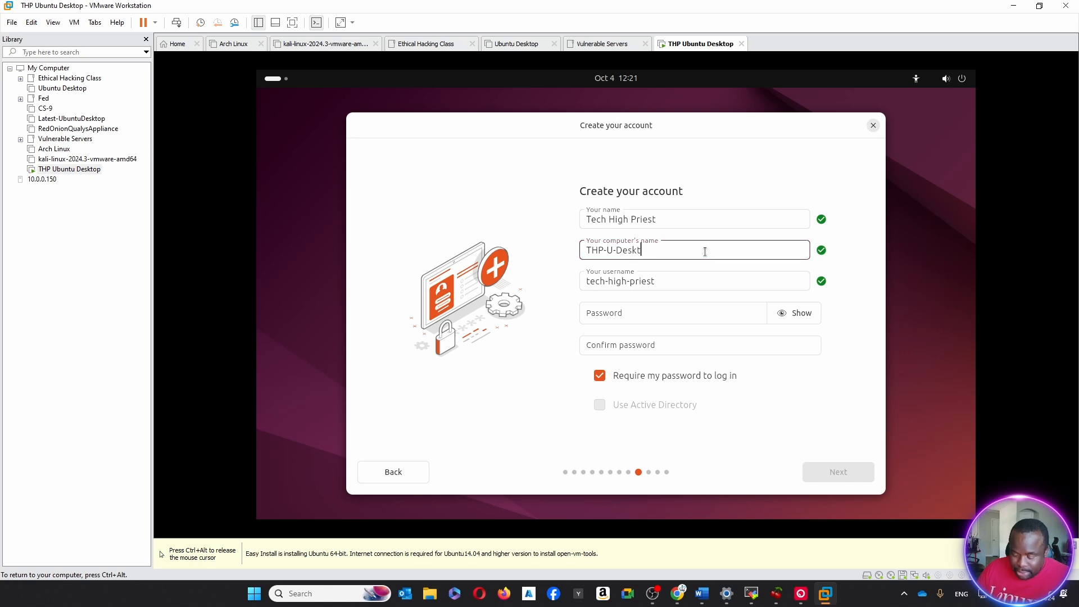
type("op")
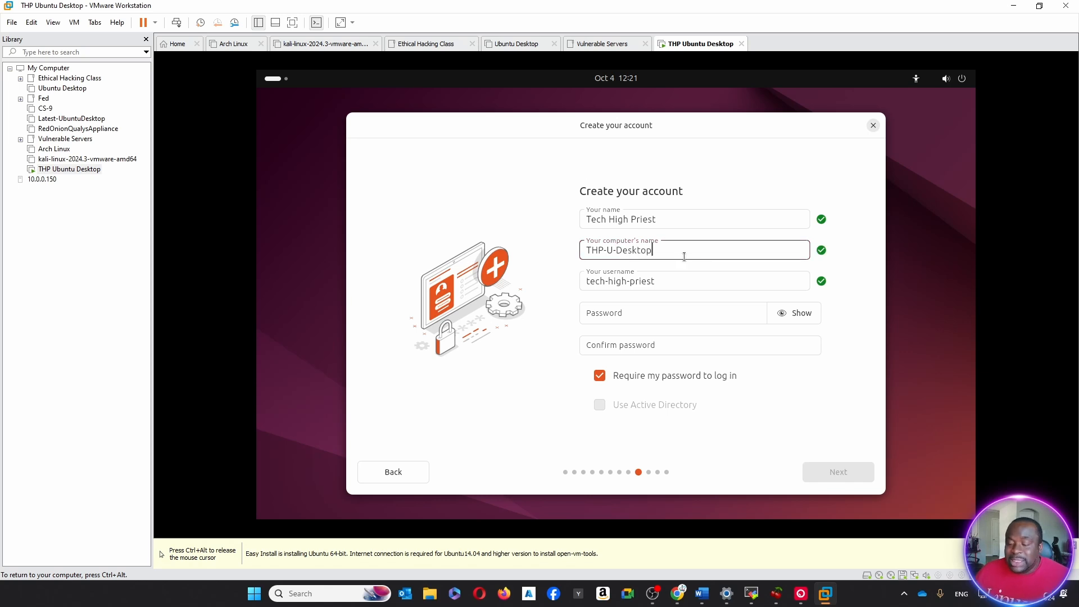
Step: Replace the suggested username with thp
double_click(630, 288)
double_click(630, 288)
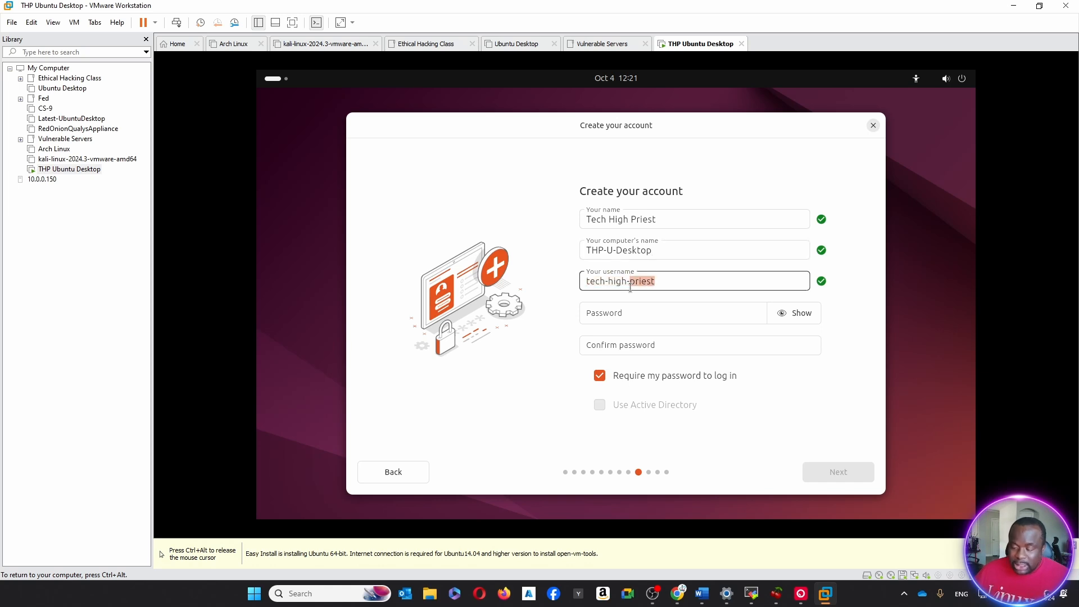
triple_click(630, 287)
type("thp")
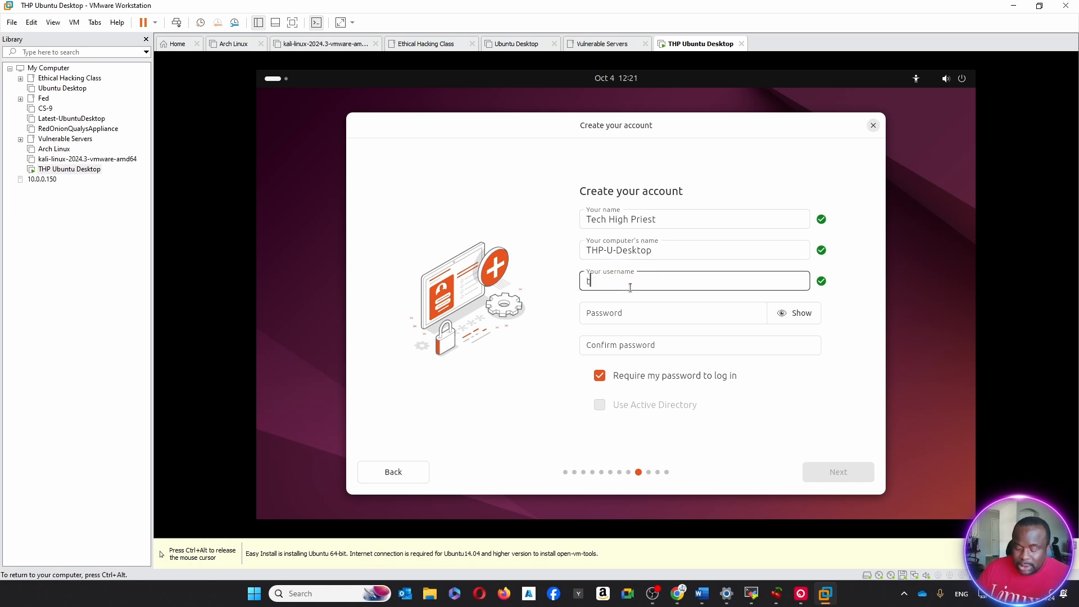
Step: Enter and confirm the account password, keep the password required for login, and submit the account details
left_click(622, 323)
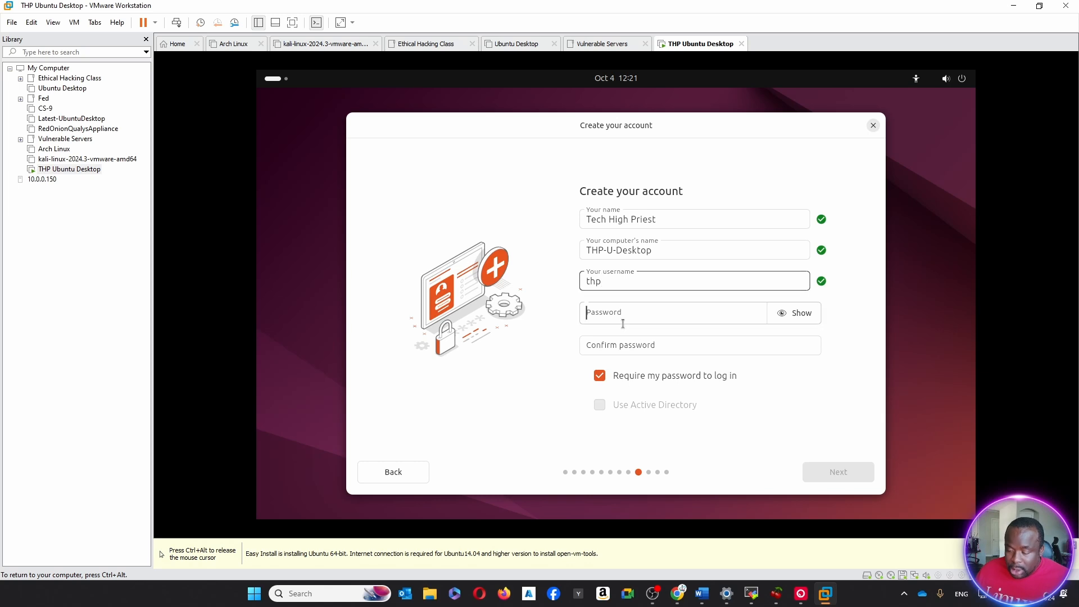
type("••••••")
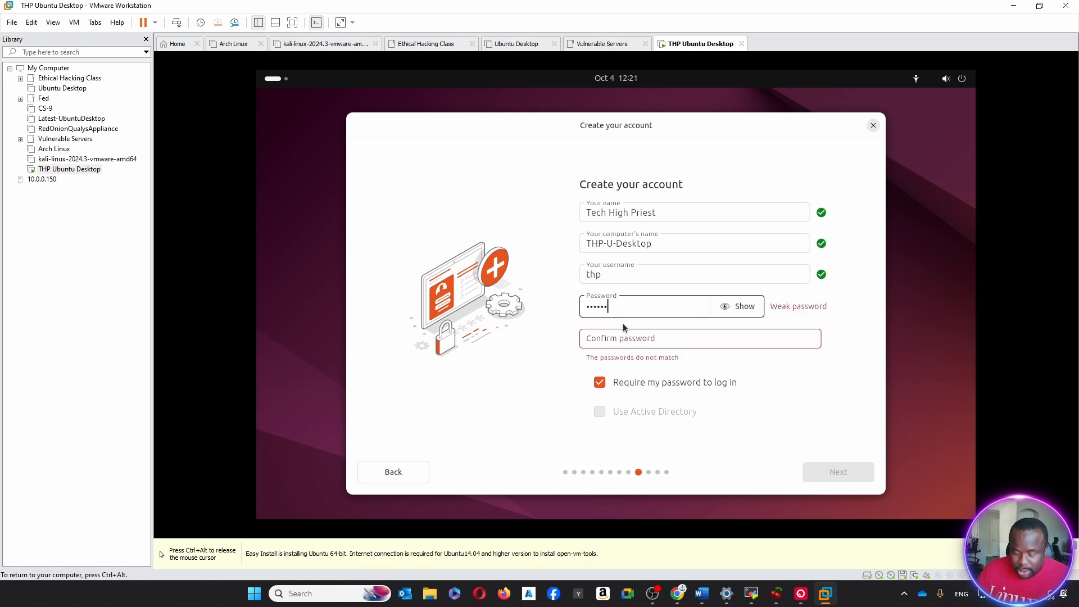
type("••••••")
key("Tab")
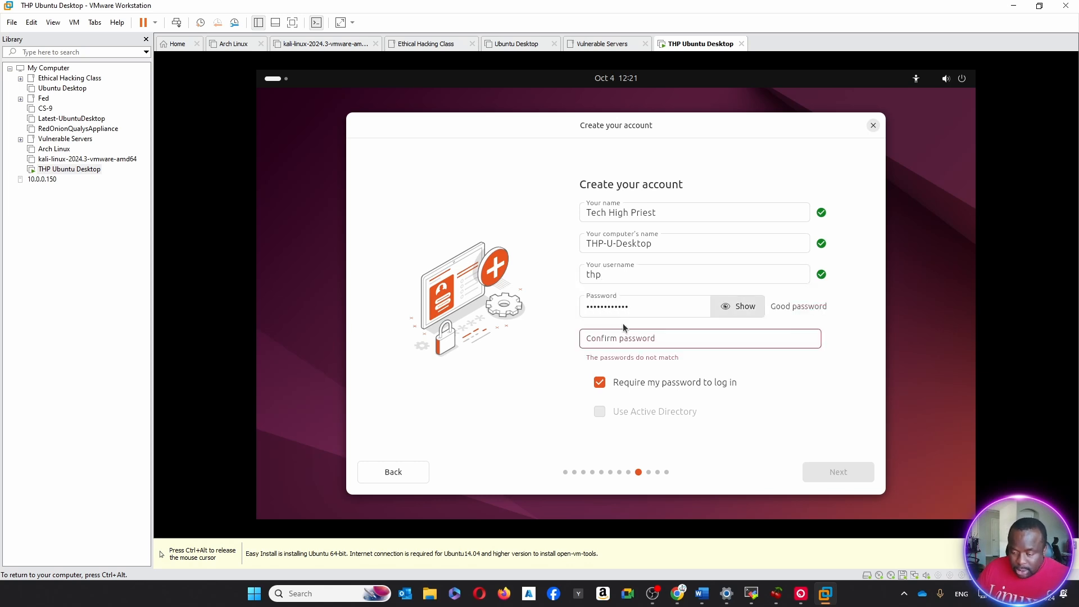
key("Tab")
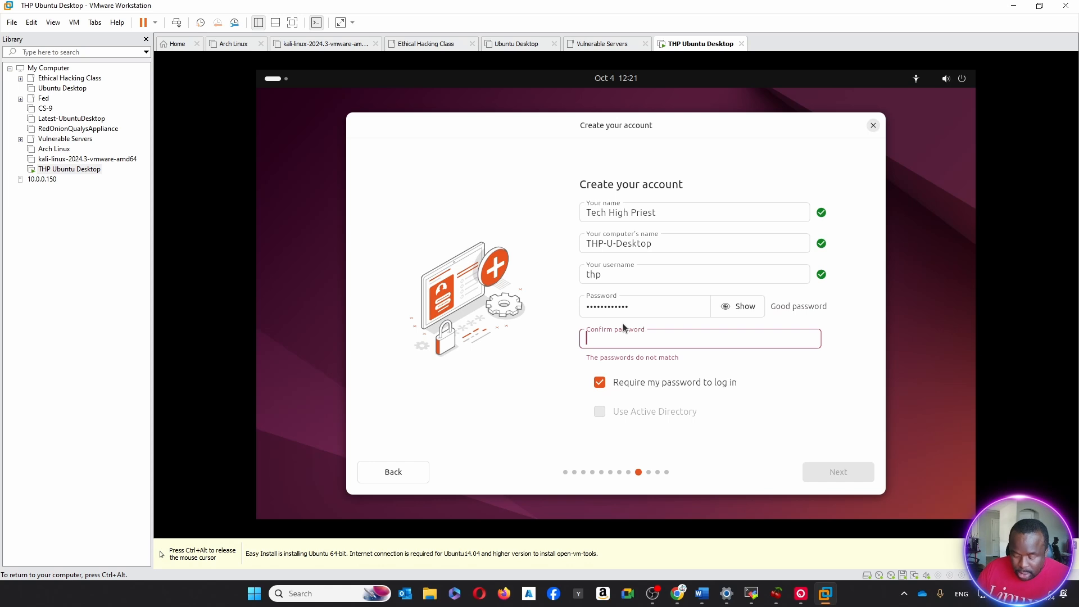
type("••••••••••••")
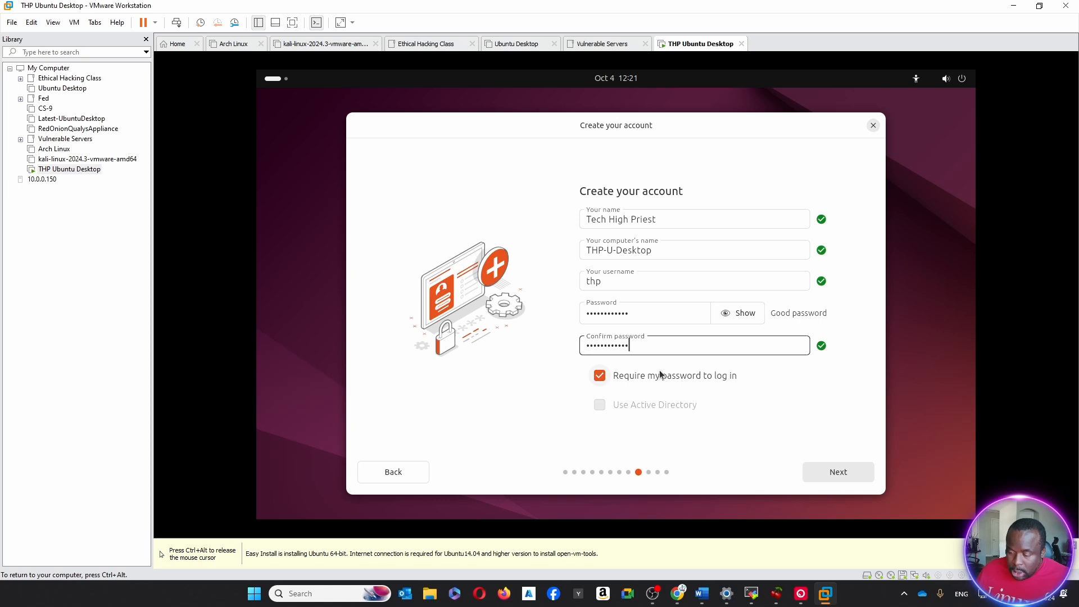
left_click(839, 477)
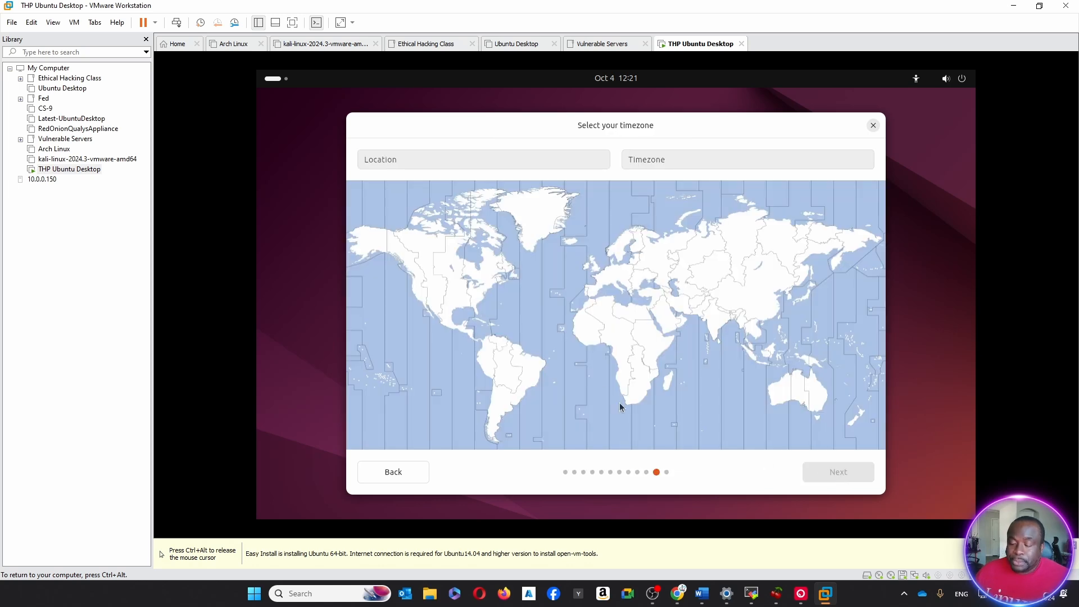
Step: Set the timezone to America/Chicago and start the installation with the reviewed choices
left_click(457, 302)
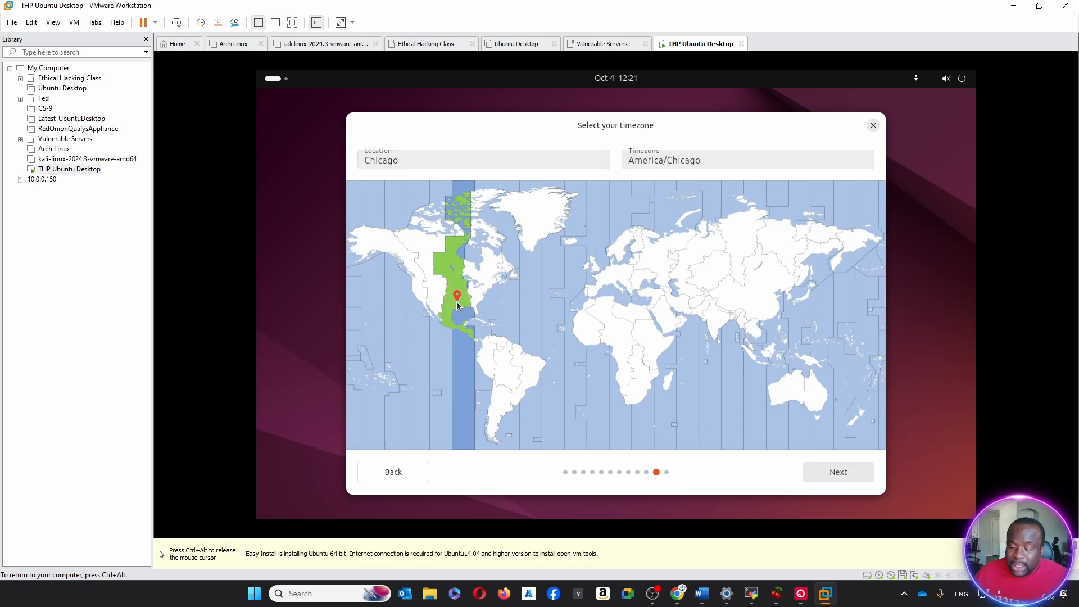
left_click(847, 476)
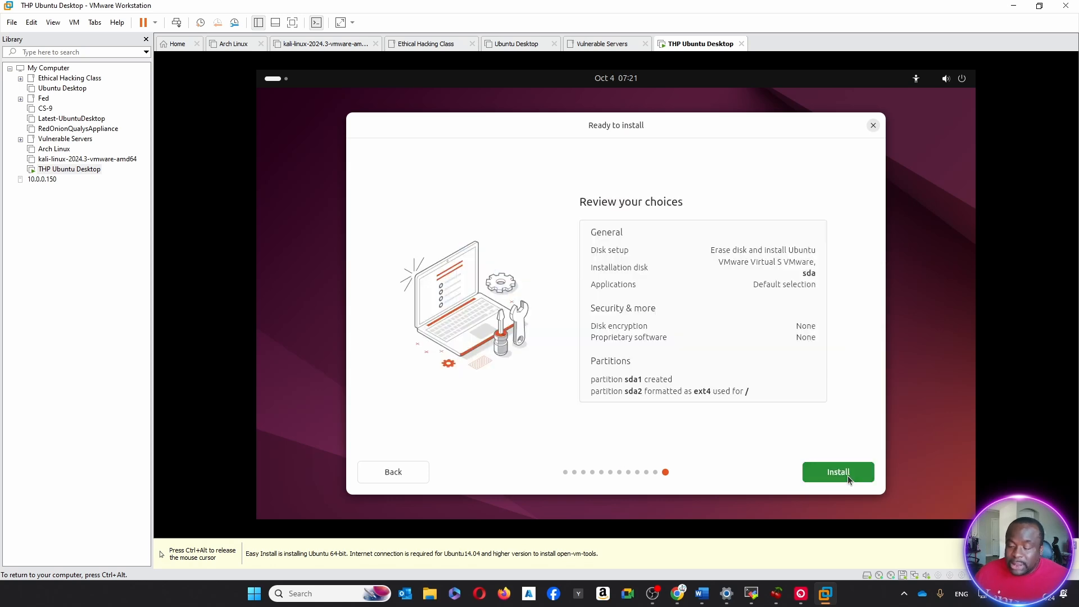
left_click(848, 476)
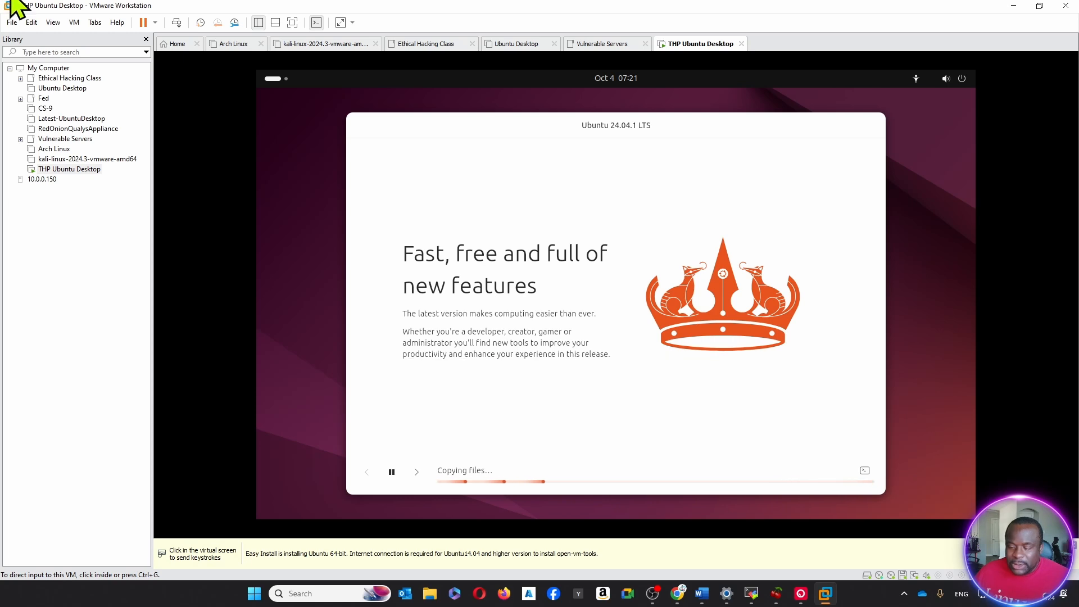
Step: Show the detailed installation log to examine the installer's progress, and hide it again
left_click(286, 166)
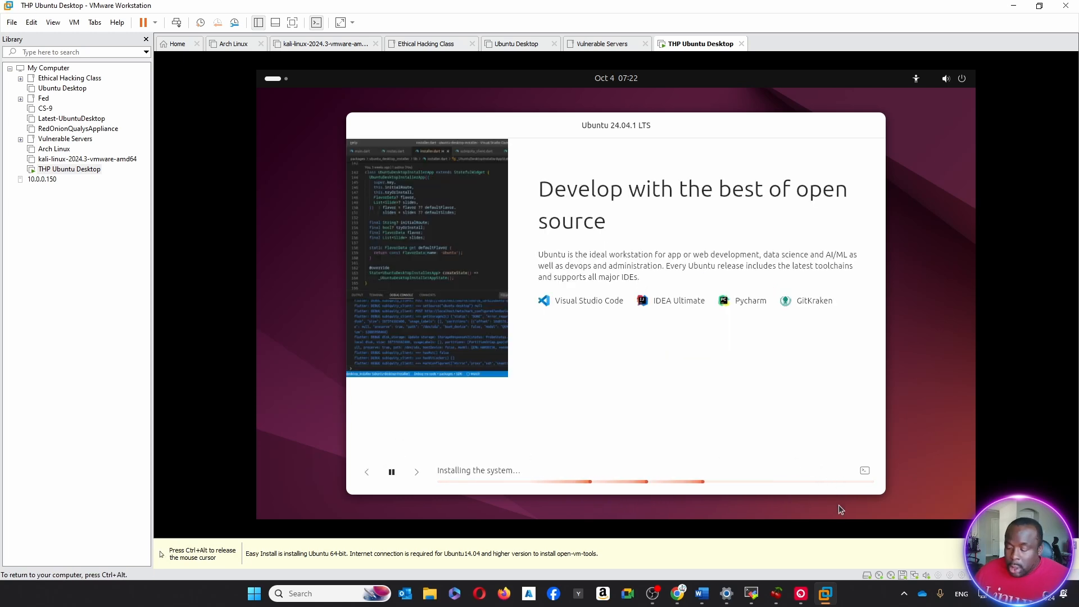
left_click(864, 472)
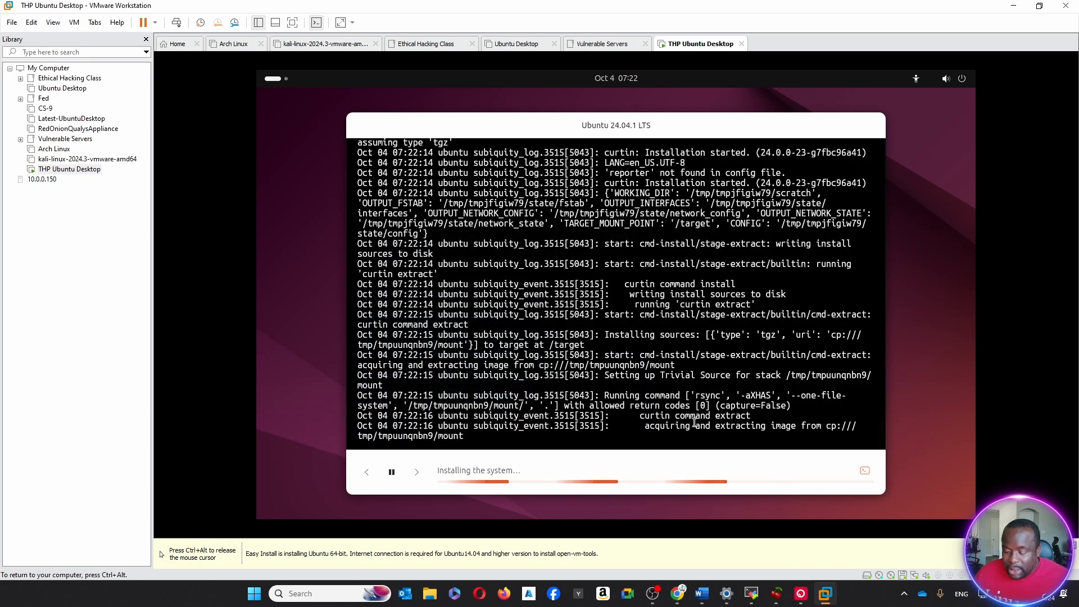
left_click(865, 471)
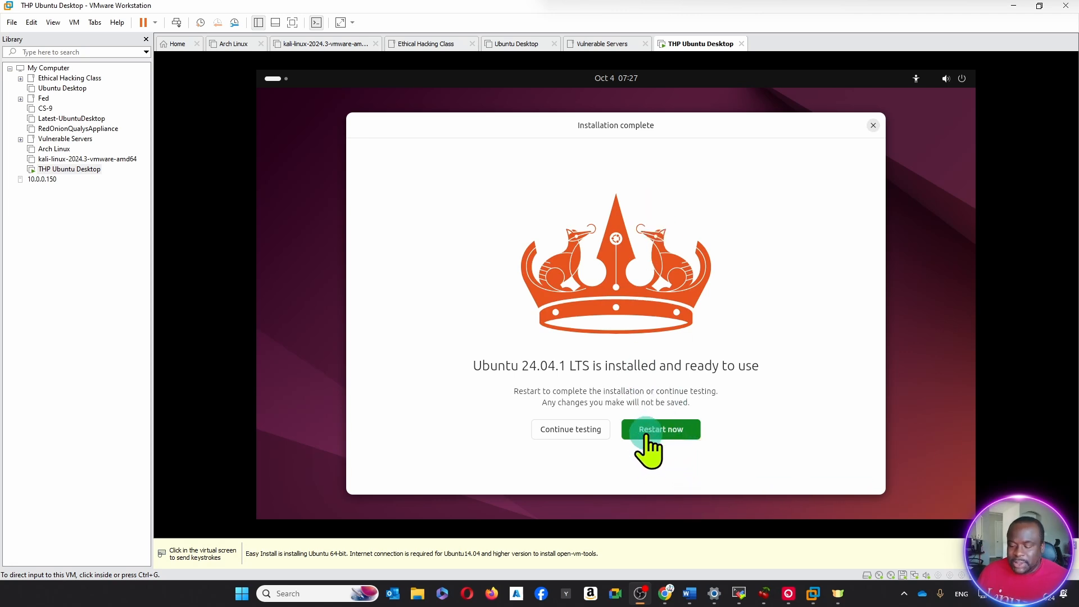
Step: Restart into the installed Ubuntu system and log in to the Tech High Priest account with the account password
left_click(672, 434)
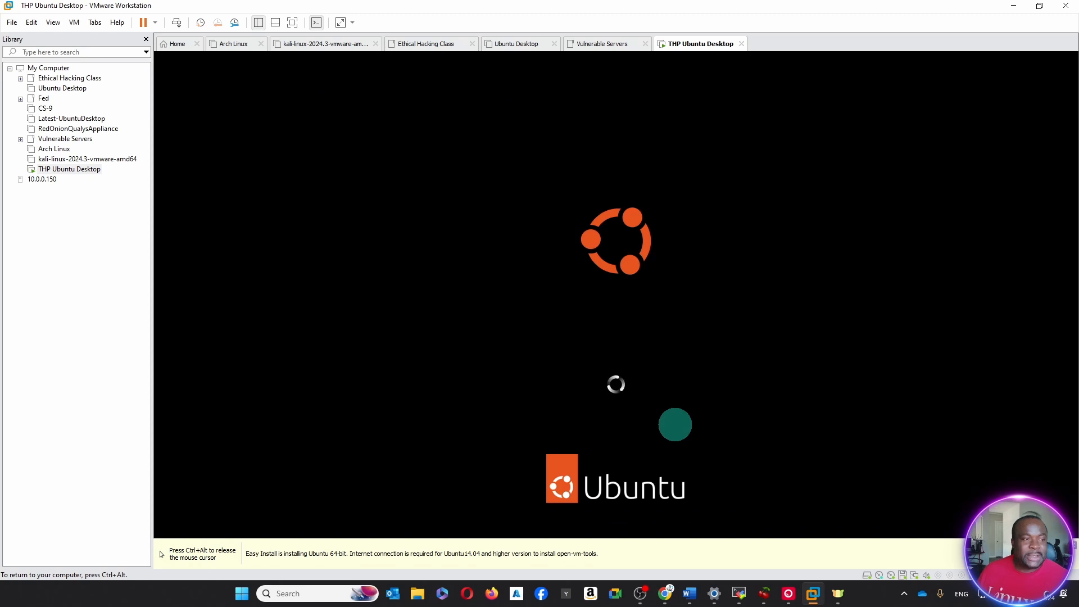
key("ctrl+alt")
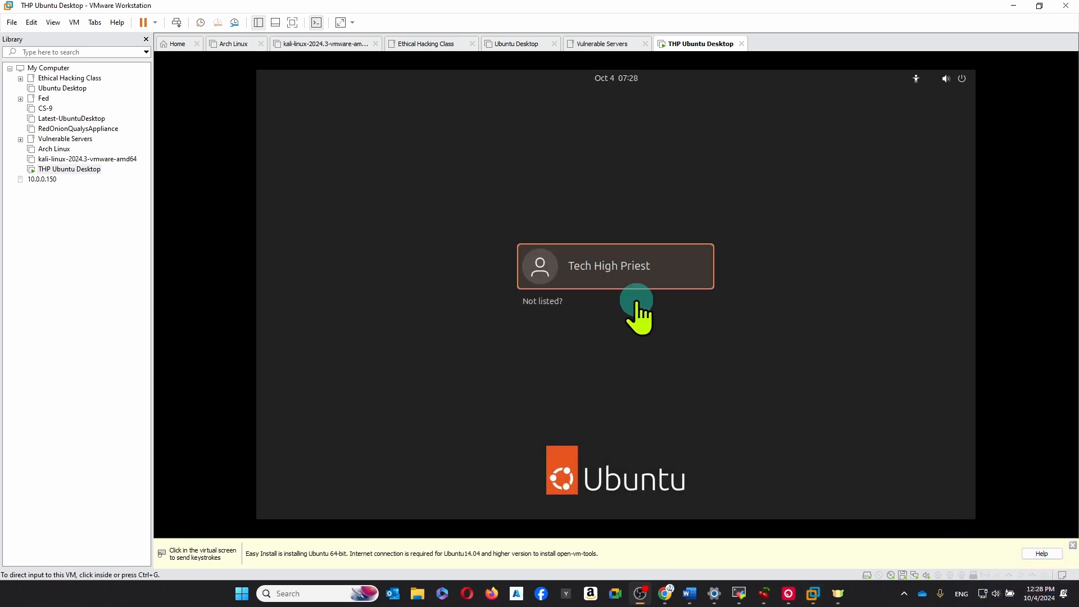
left_click(638, 270)
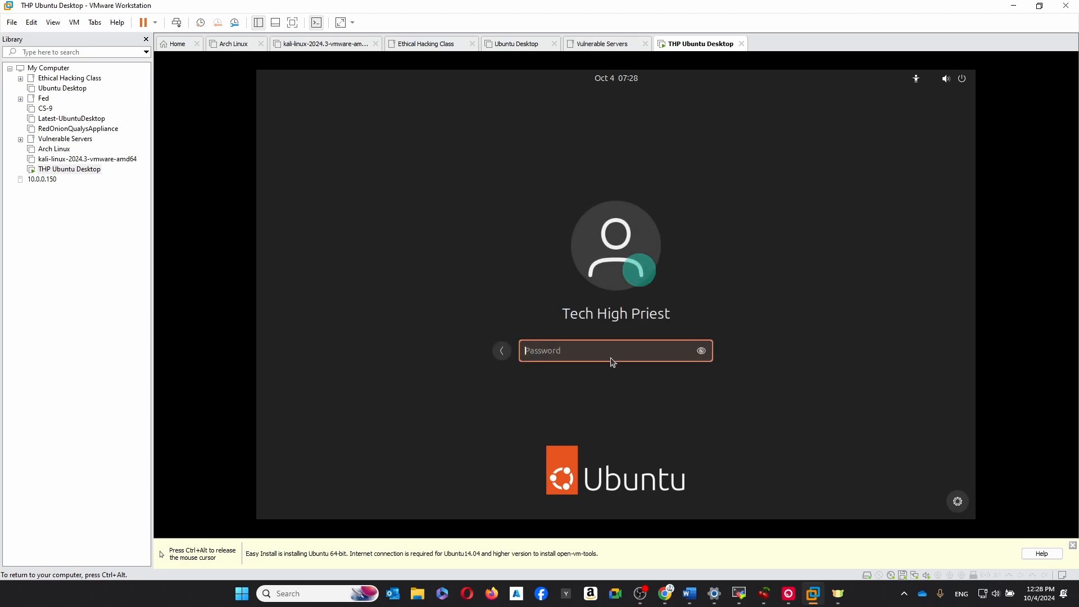
type("***********")
key("Return")
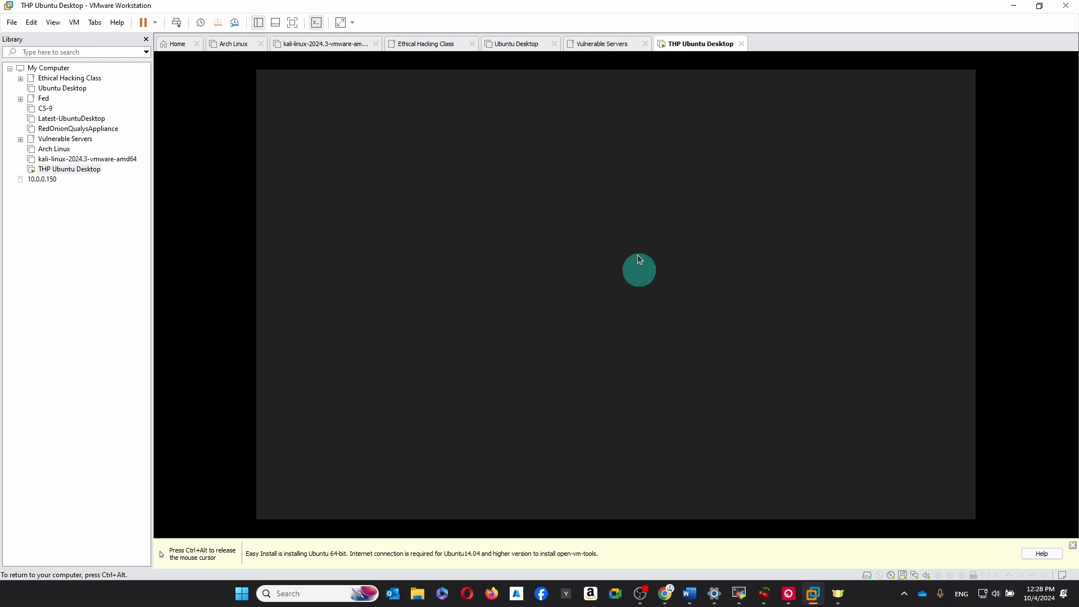
key("ctrl+alt")
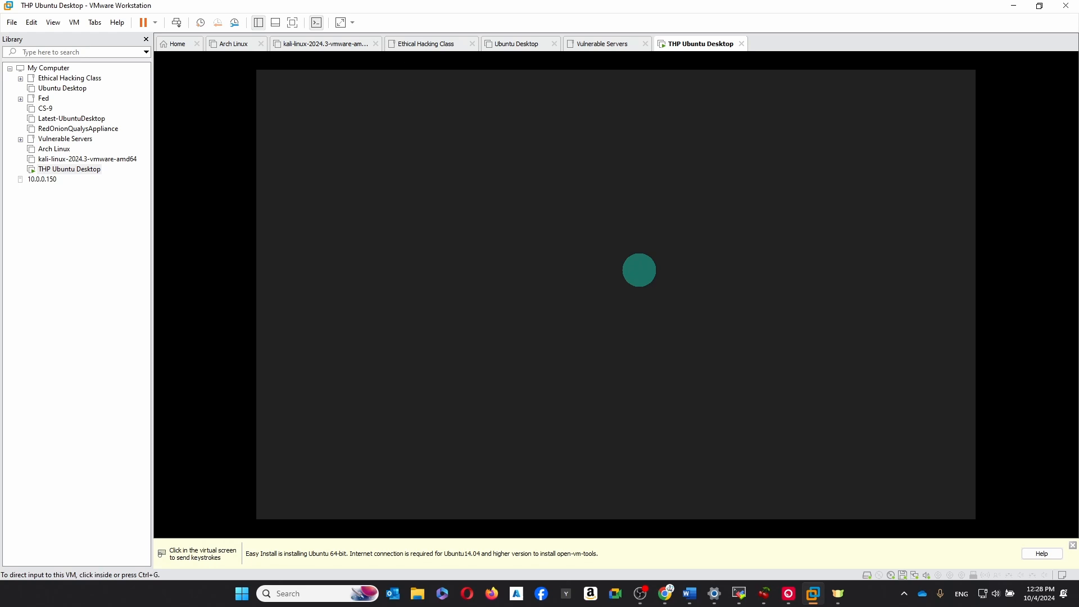
Step: Begin the Ubuntu initial setup from the welcome page and skip enabling Ubuntu Pro for now
left_click(639, 269)
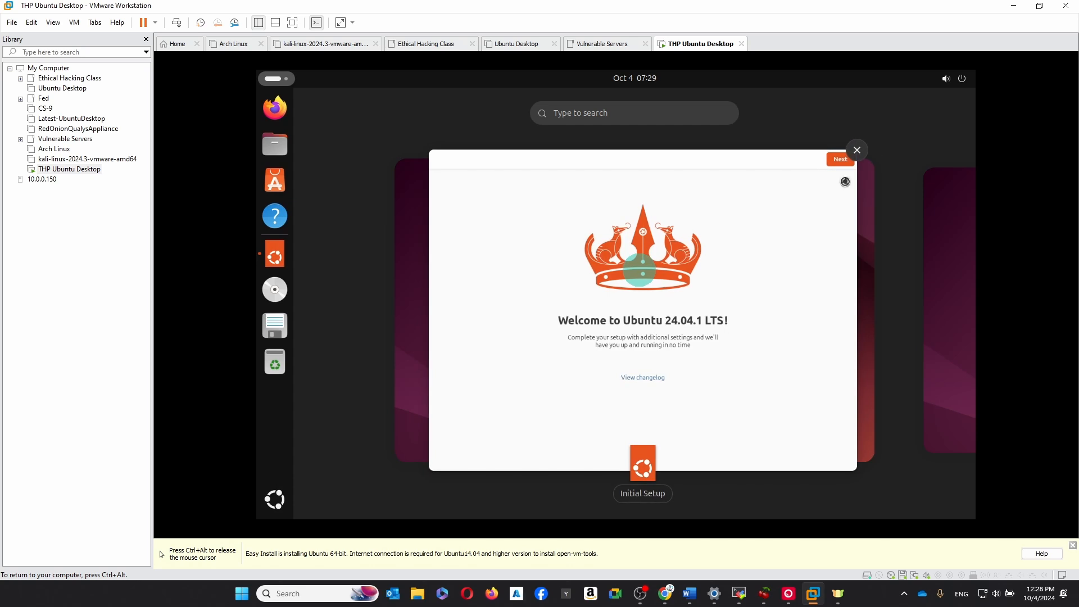
key("ctrl+alt")
left_click(630, 528)
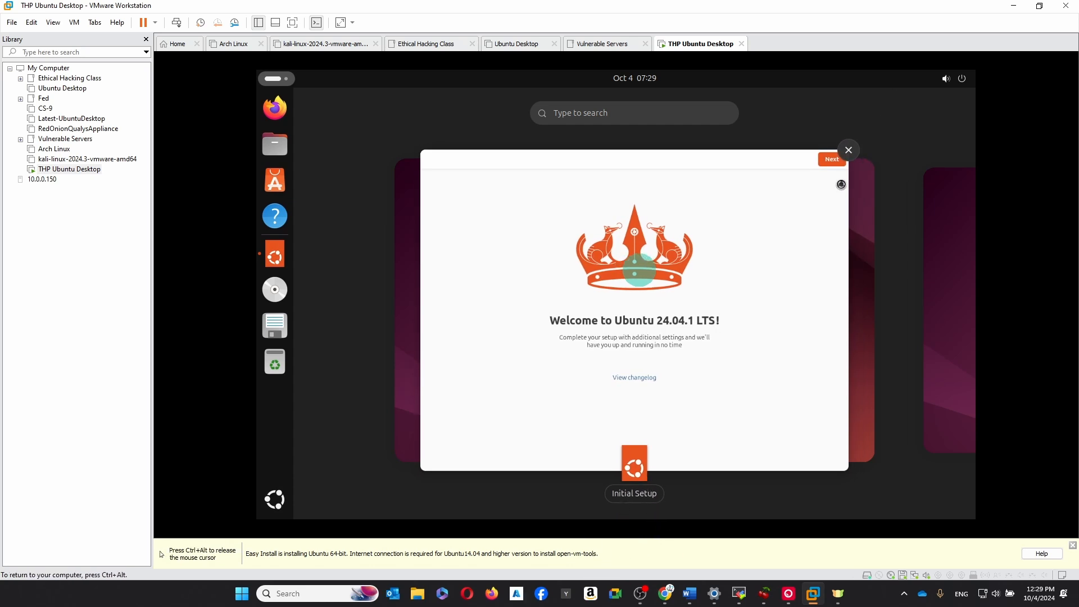
left_click(911, 104)
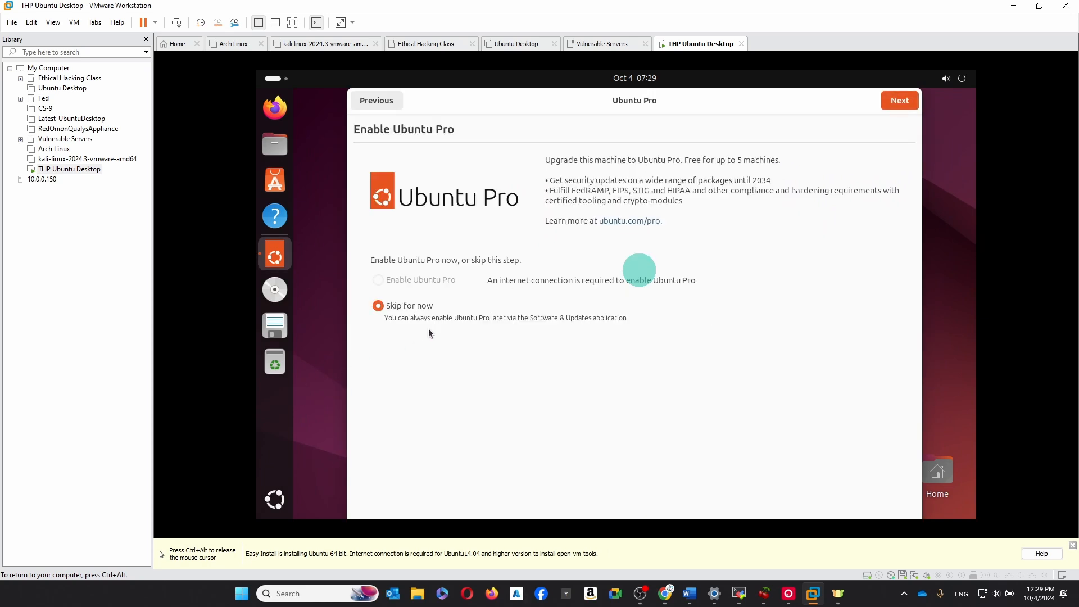
left_click(900, 101)
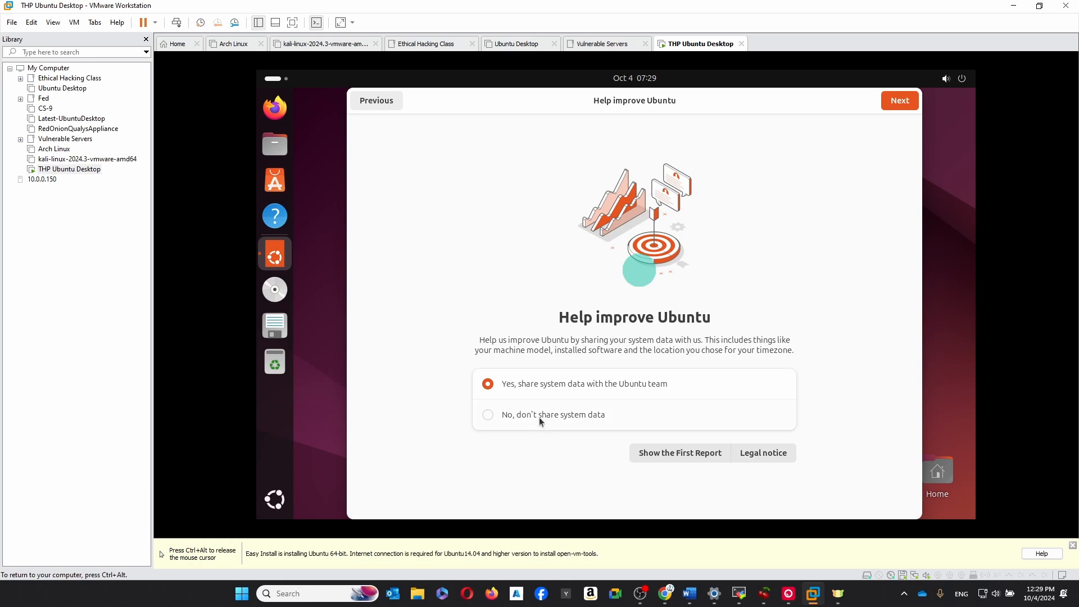
Step: Decline sharing system data with the Ubuntu team and finish the initial setup
left_click(540, 418)
left_click(895, 108)
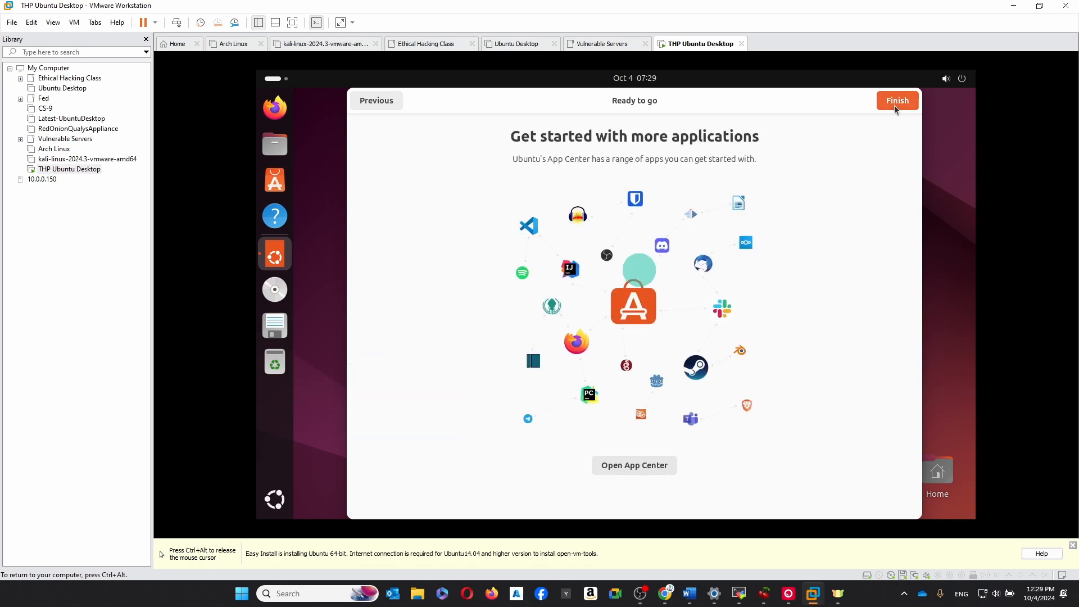
left_click(896, 101)
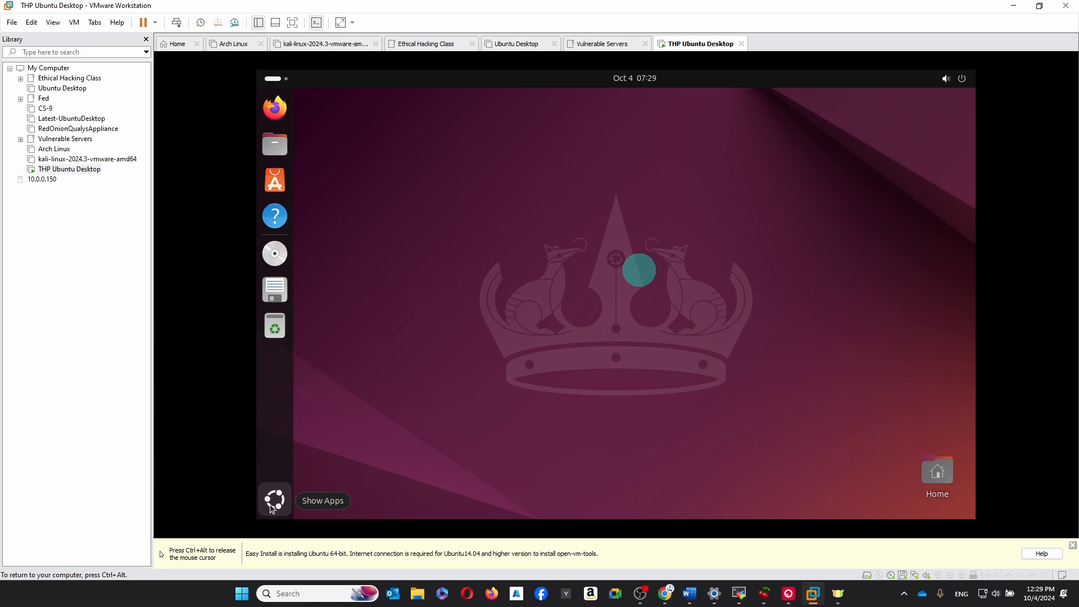
key("ctrl+alt")
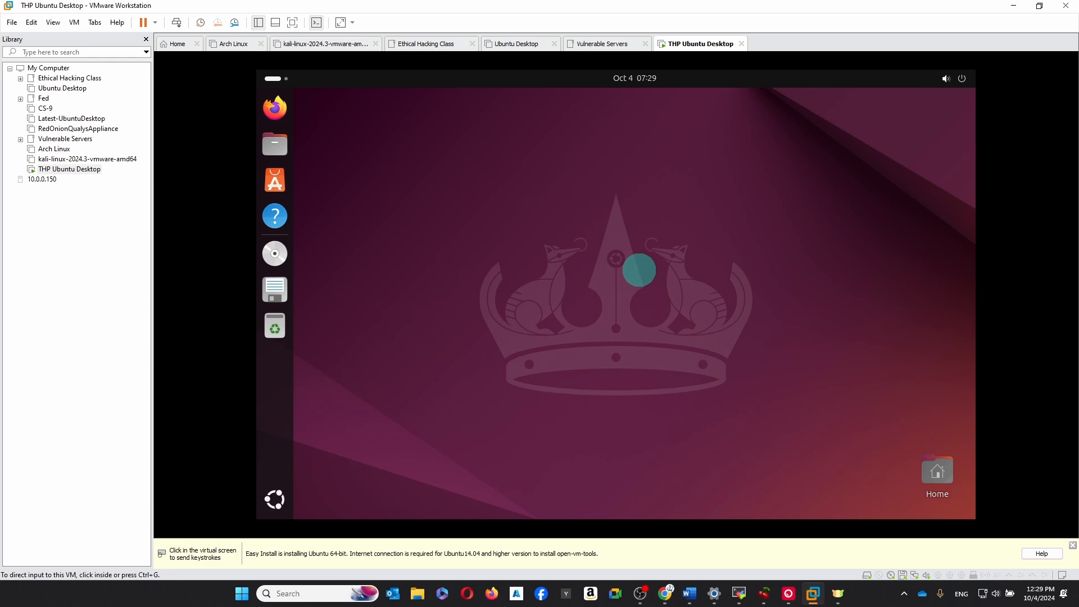
Step: Show the installed applications, open Terminal to view its command prompt, close it, and release the cursor from the virtual machine
left_click(386, 460)
left_click(275, 500)
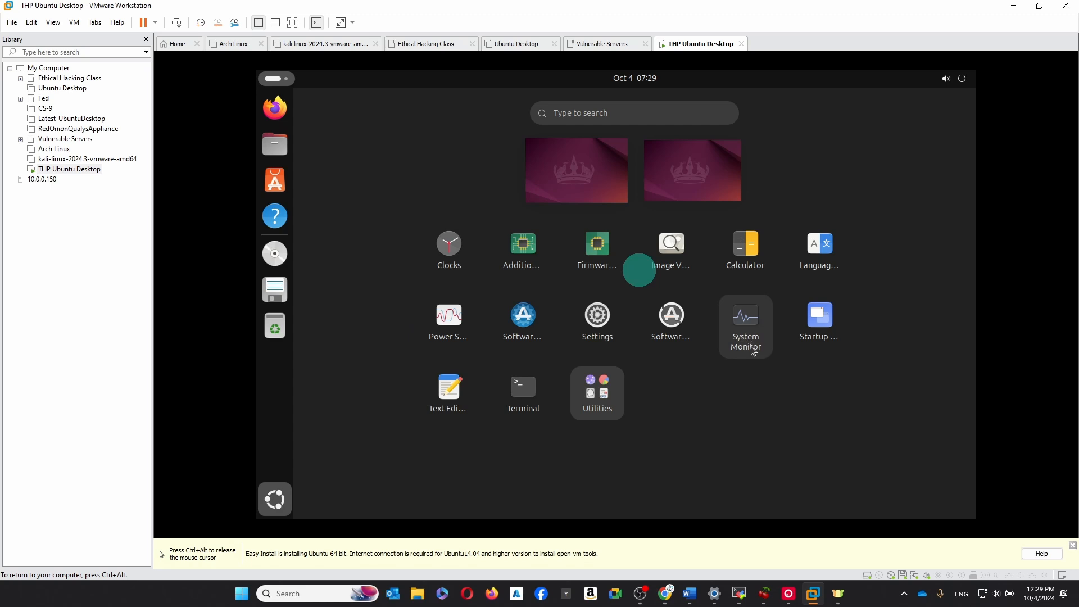
left_click(524, 404)
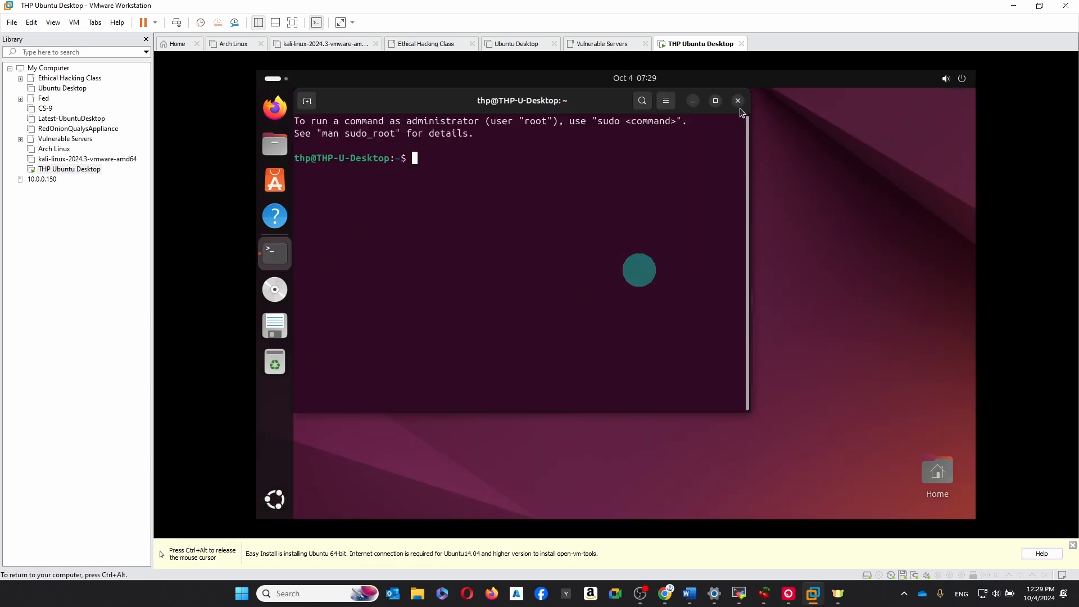
left_click(738, 101)
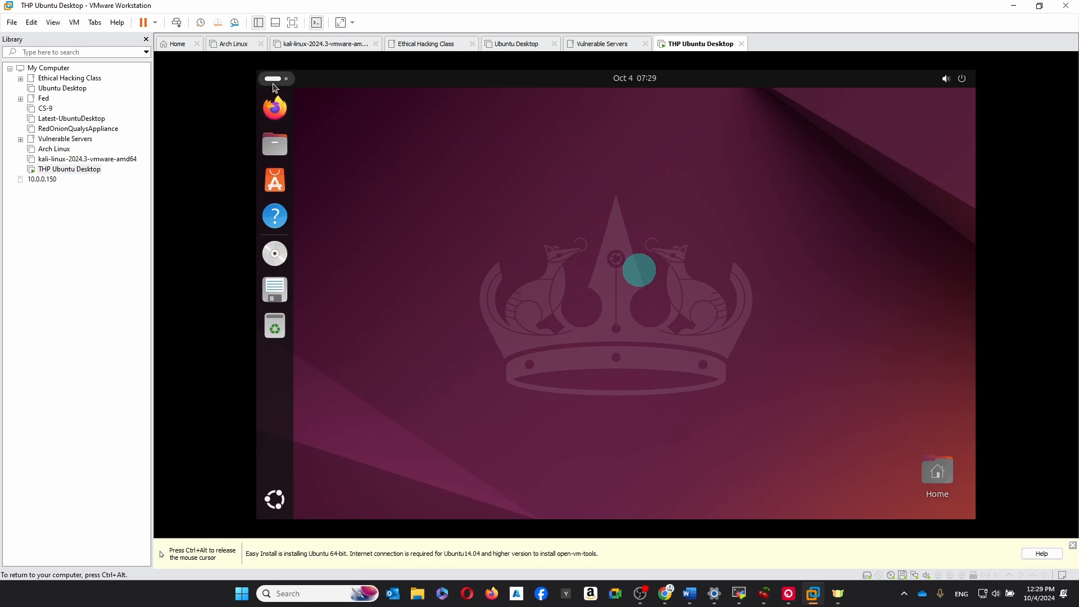
key("ctrl+alt")
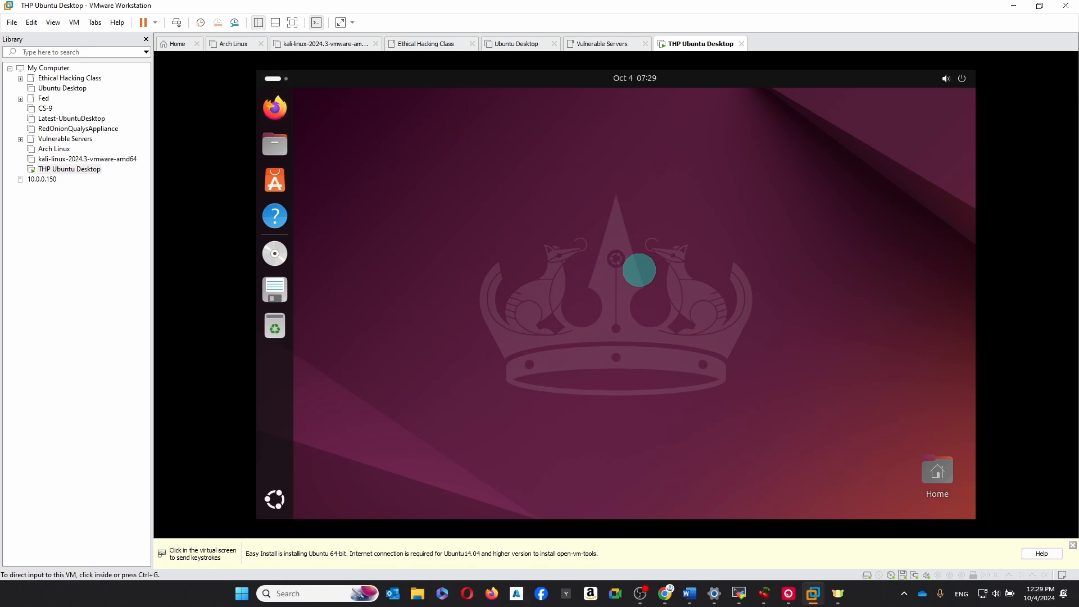